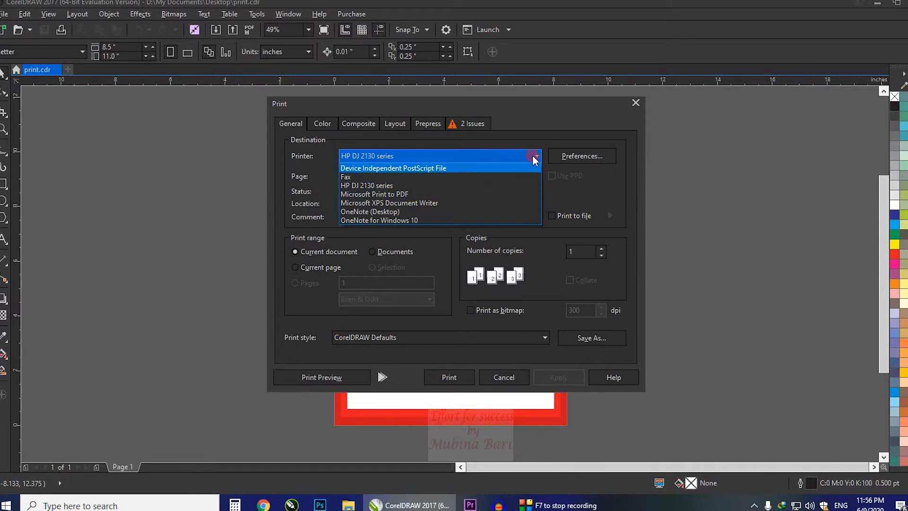
Check the available printers in the print settings and read both preflight issues, image resolution and printable area.
{"action": "left_click", "coordinate": [535, 157]}
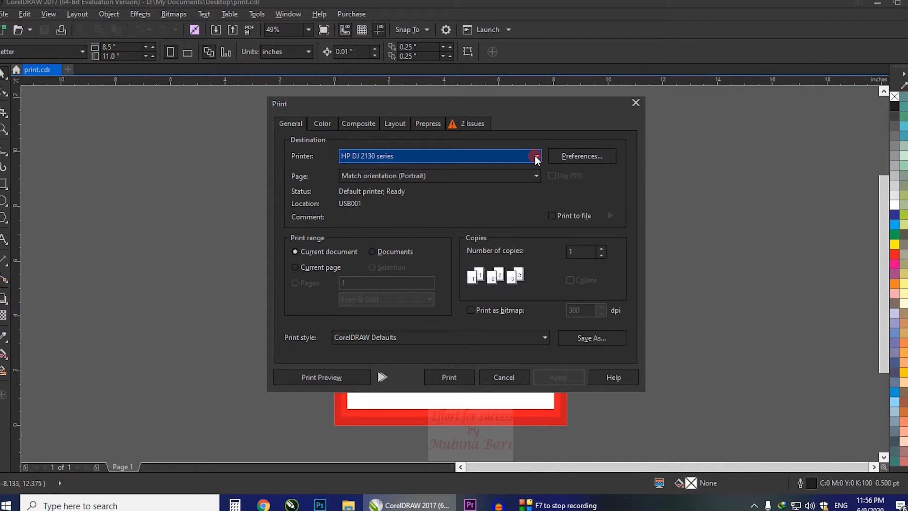
{"action": "left_click", "coordinate": [289, 123]}
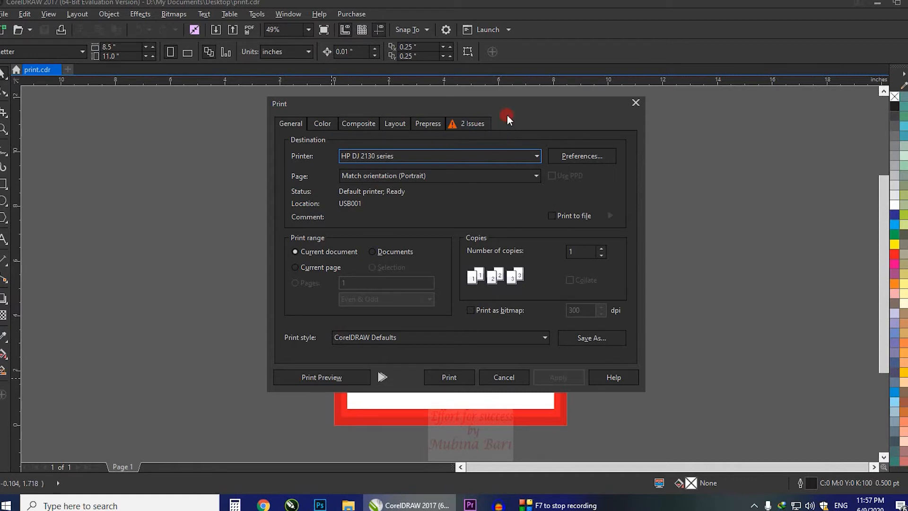
{"action": "left_click", "coordinate": [481, 126]}
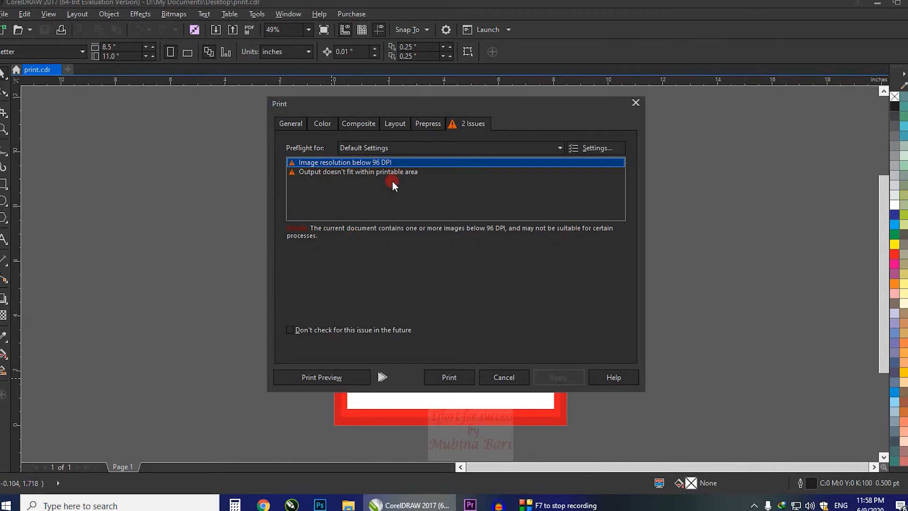
{"action": "left_click", "coordinate": [349, 172]}
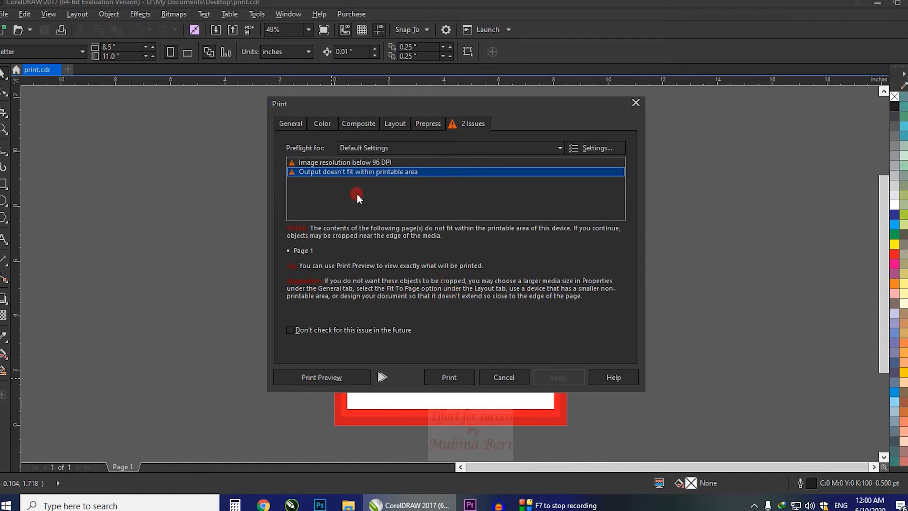
{"action": "left_click", "coordinate": [362, 162]}
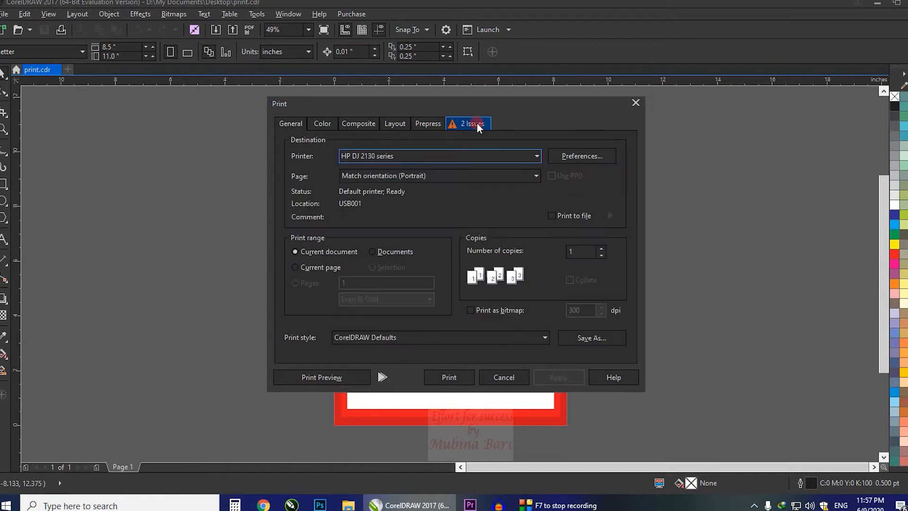
Preview the printed page, and close both the preview and the print settings.
{"action": "left_click", "coordinate": [330, 378]}
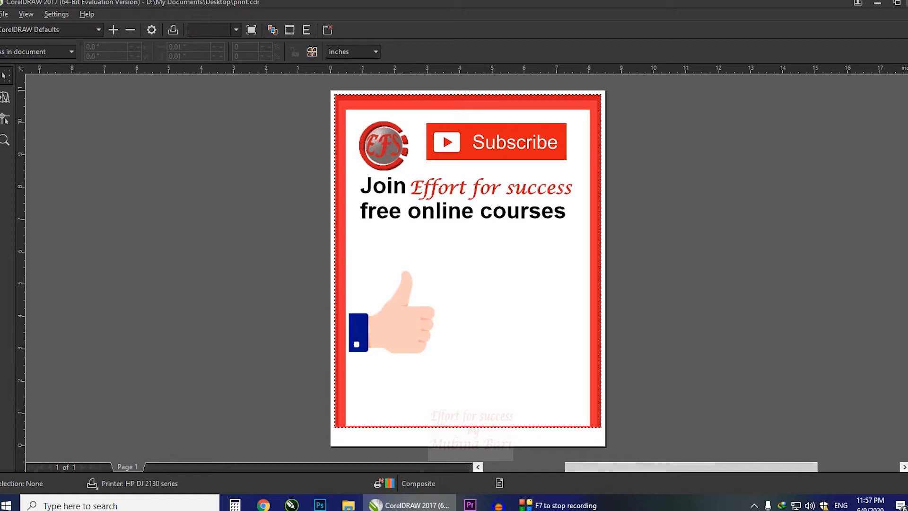
{"action": "left_click", "coordinate": [905, 4]}
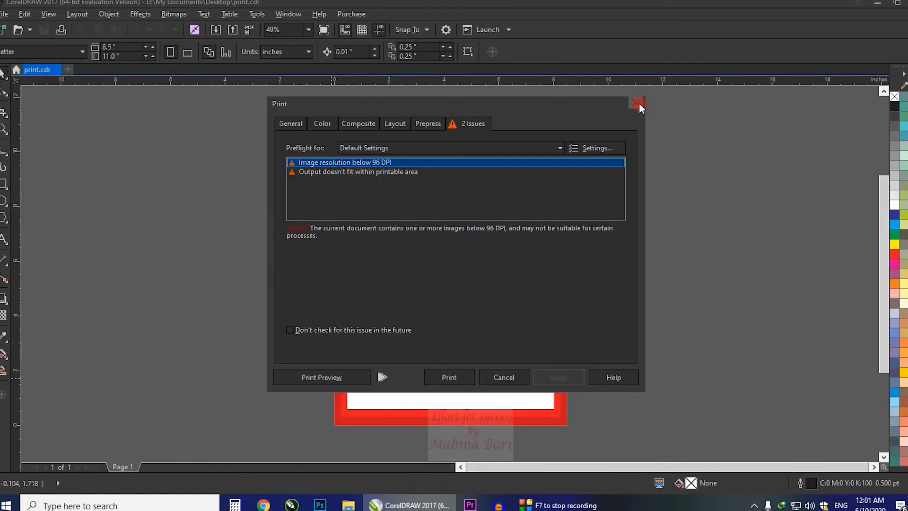
{"action": "left_click", "coordinate": [638, 103]}
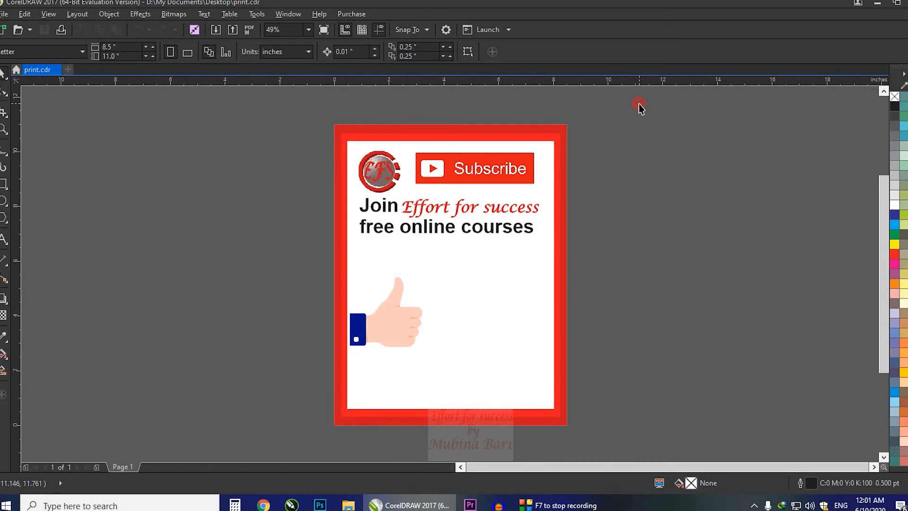
Select the whole poster artwork and scale it down proportionally to leave white margins inside the page edges.
{"action": "left_click", "coordinate": [321, 116]}
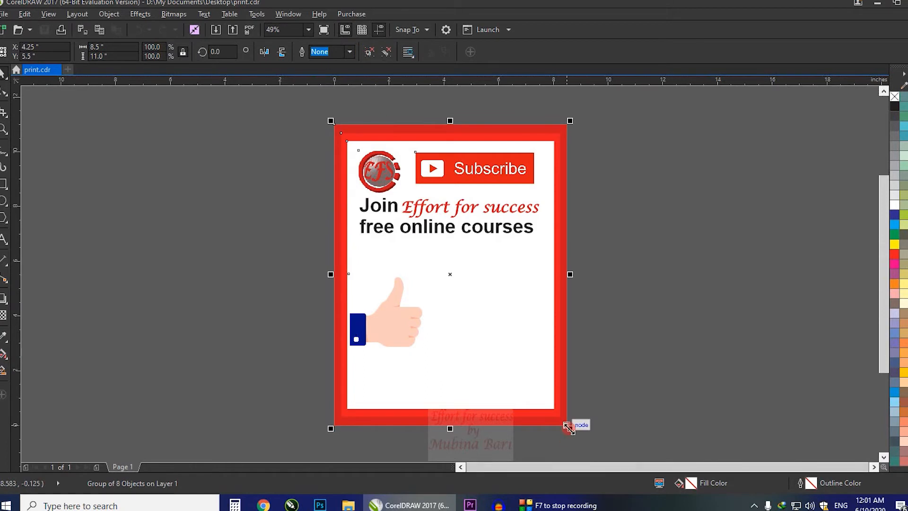
{"action": "left_click_drag", "start_coordinate": [568, 428], "coordinate": [558, 412]}
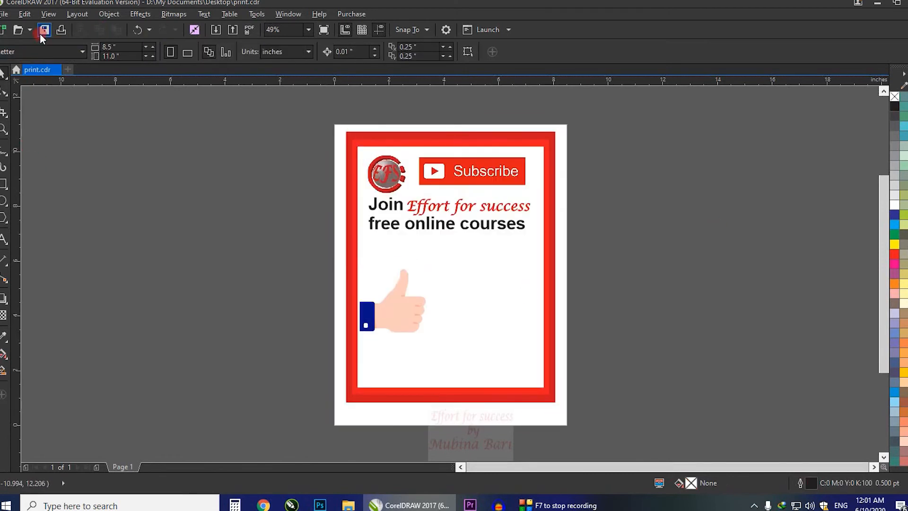
Reopen the print settings to check the remaining preflight issues for the resized artwork, and close them.
{"action": "left_click", "coordinate": [3, 14]}
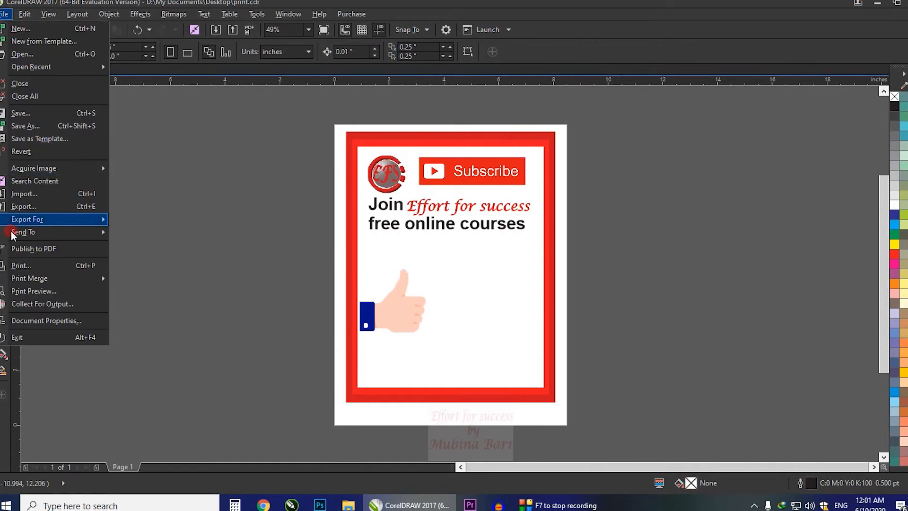
{"action": "left_click", "coordinate": [36, 265]}
{"action": "left_click", "coordinate": [60, 30]}
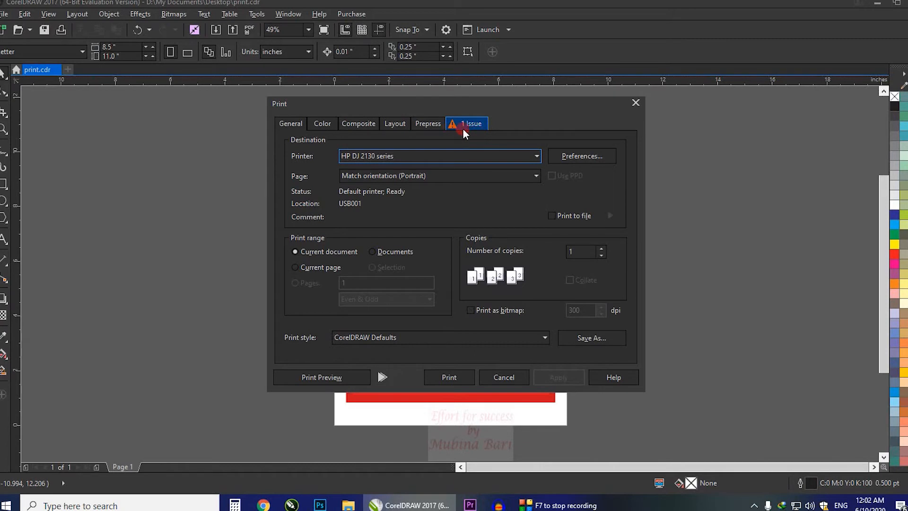
{"action": "left_click", "coordinate": [634, 104]}
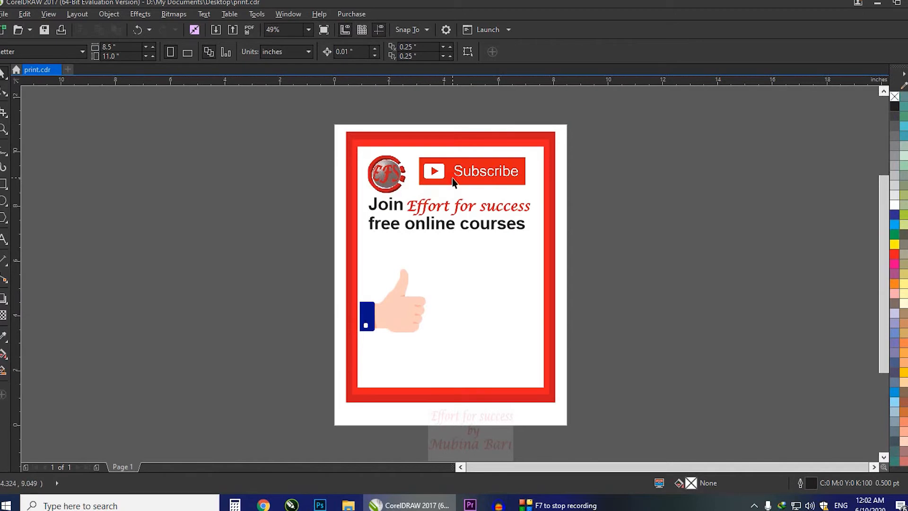
Check the thumbs-up image and inspect the EFS logo bitmap's resolution in the Resample settings without applying changes.
{"action": "left_click", "coordinate": [393, 320]}
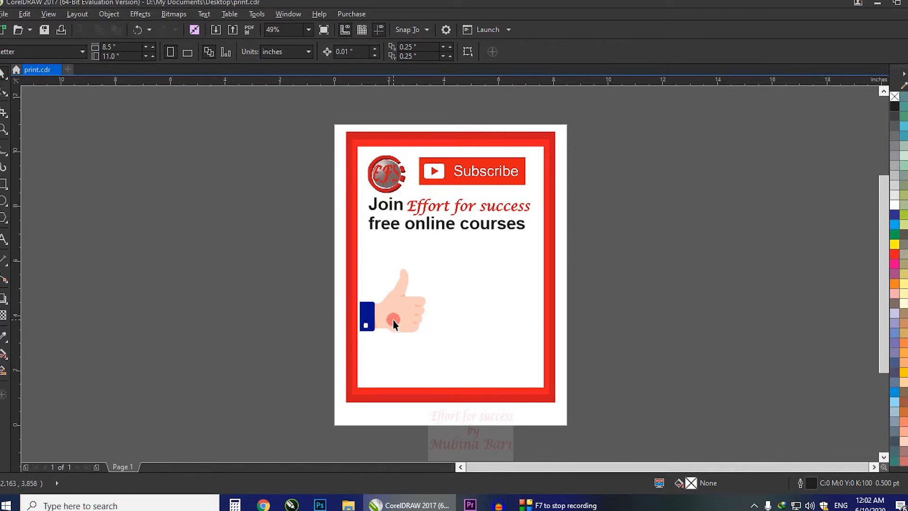
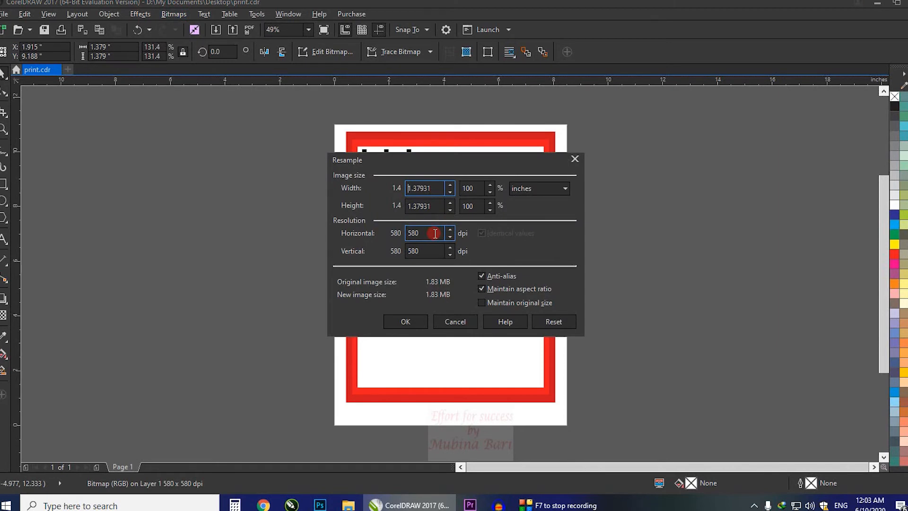
{"action": "left_click", "coordinate": [573, 159]}
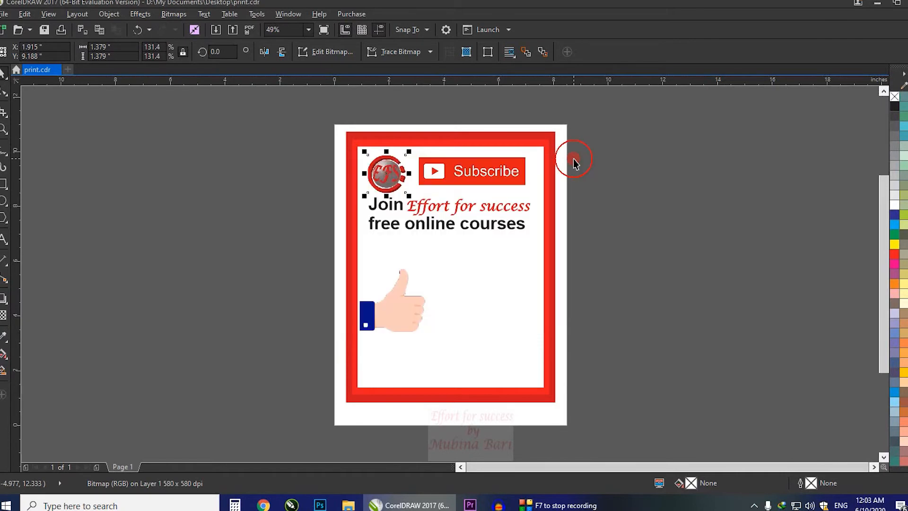
{"action": "left_click", "coordinate": [101, 204]}
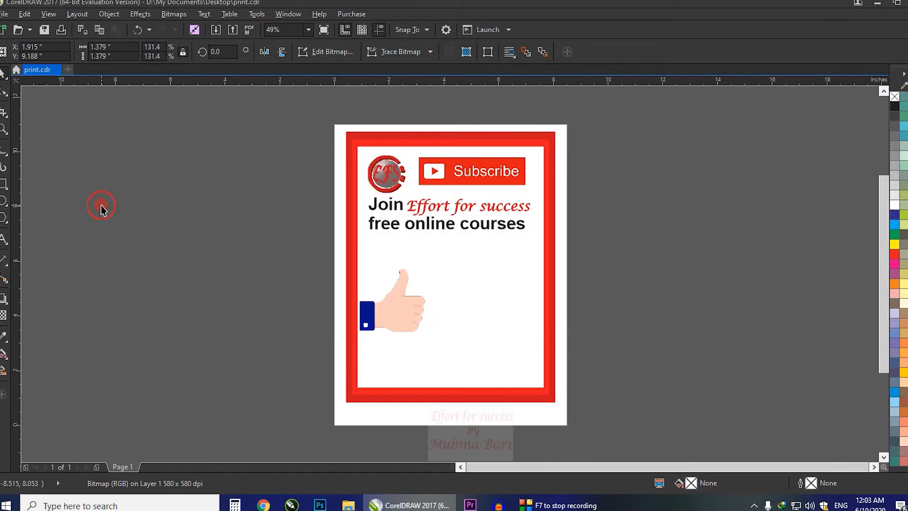
Open the print settings and set the page option to Match orientation (Portrait).
{"action": "left_click", "coordinate": [65, 33]}
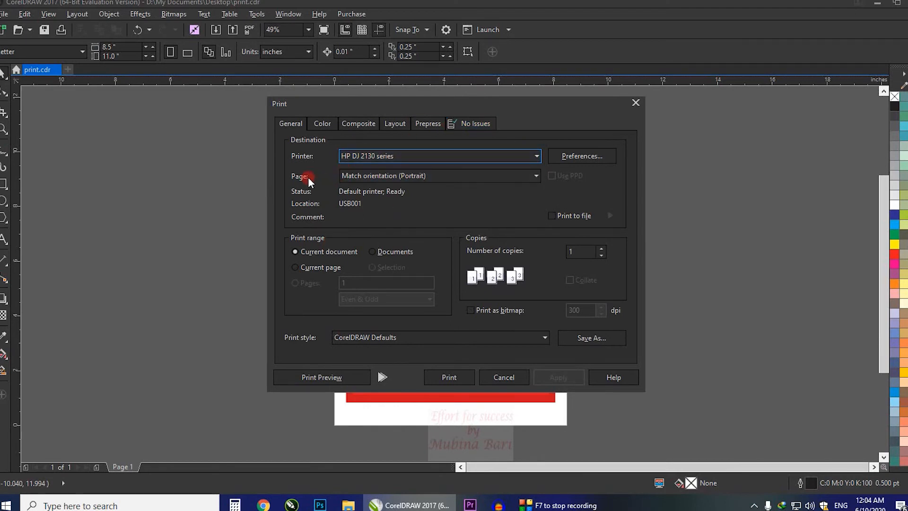
{"action": "left_click", "coordinate": [375, 175]}
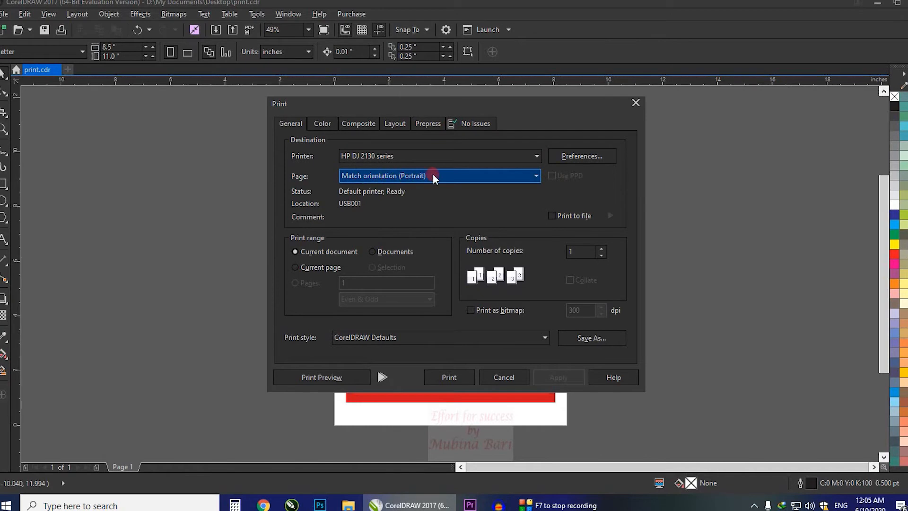
{"action": "left_click", "coordinate": [535, 176]}
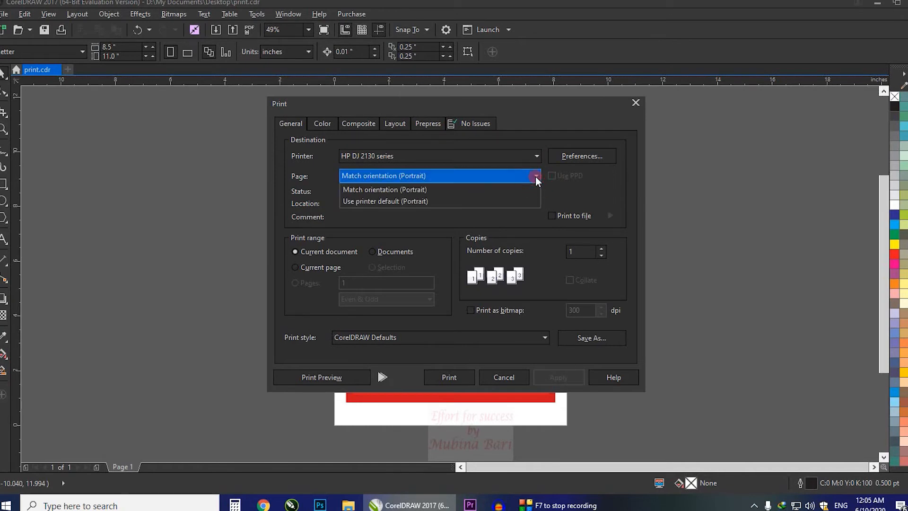
{"action": "left_click", "coordinate": [414, 189]}
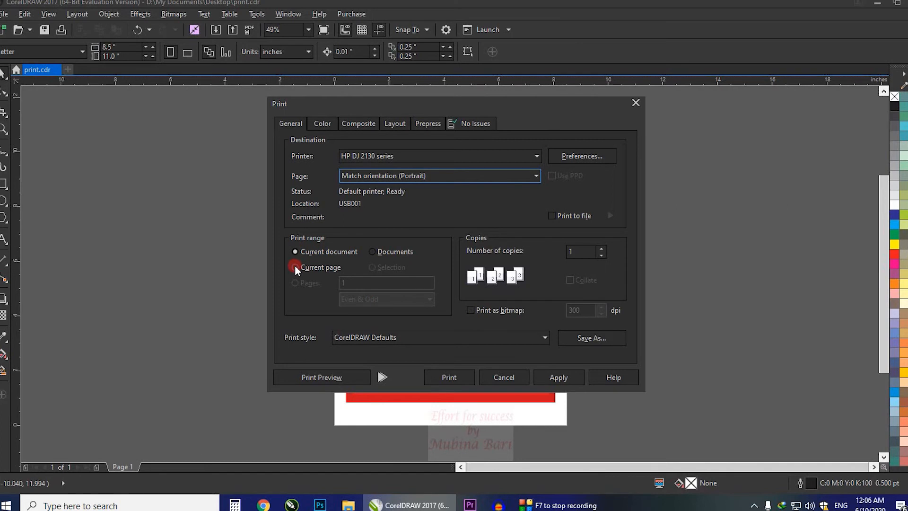
Review the print range, number of copies and print style options, keeping the CorelDRAW Defaults style.
{"action": "left_click", "coordinate": [391, 271]}
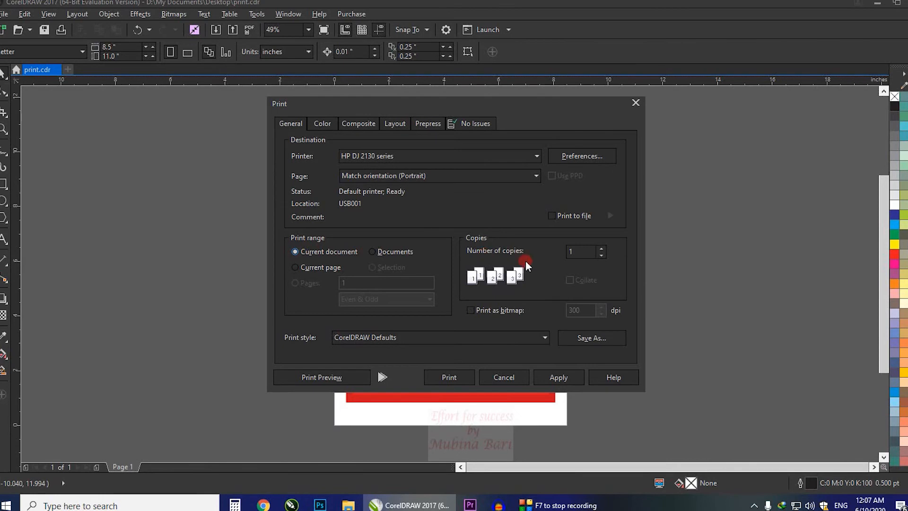
{"action": "left_click", "coordinate": [583, 251]}
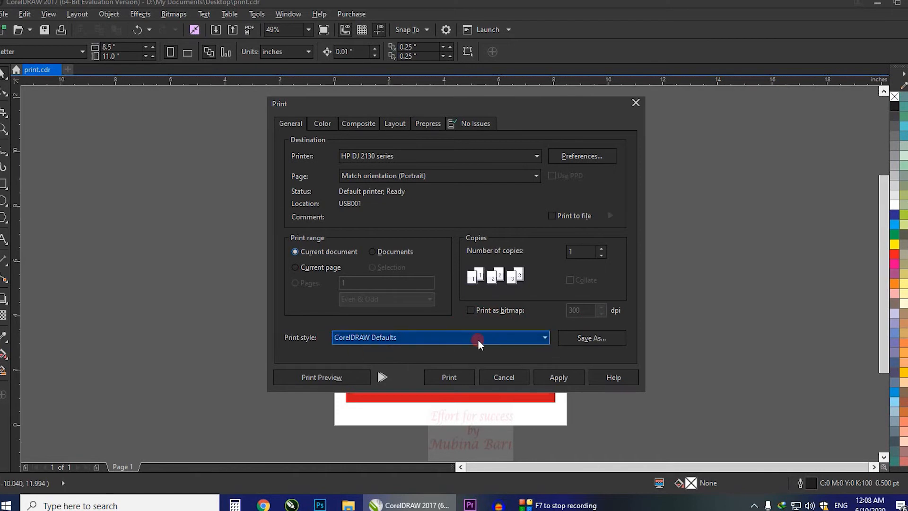
{"action": "left_click", "coordinate": [543, 338]}
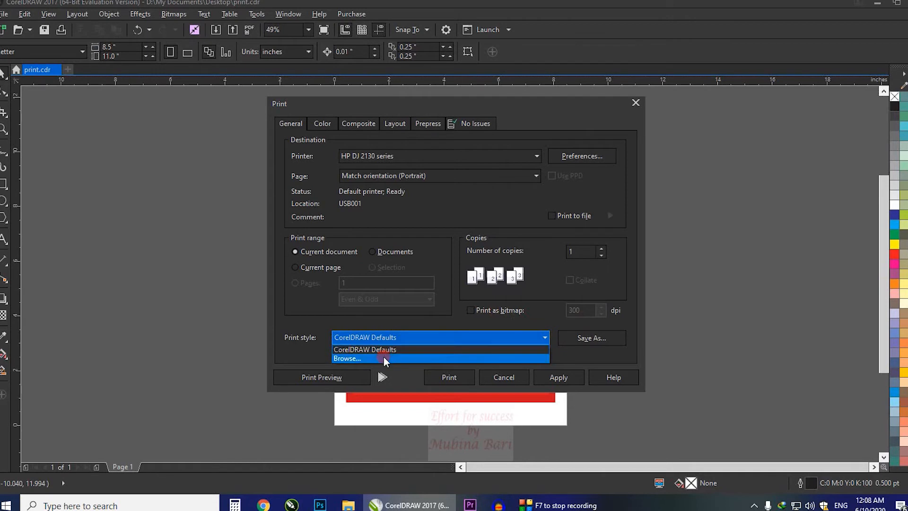
{"action": "left_click", "coordinate": [543, 337]}
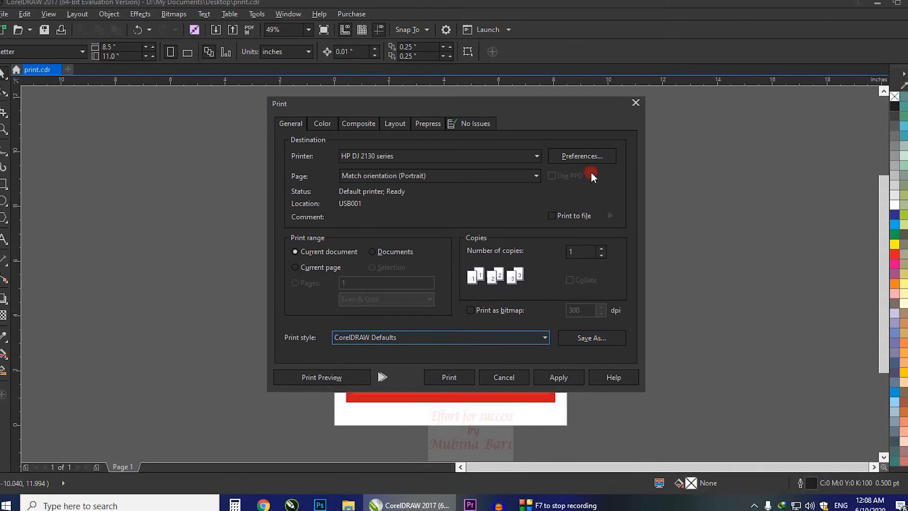
Open the HP DJ 2130 series printer preferences and set the layout orientation to Portrait.
{"action": "left_click", "coordinate": [582, 155]}
{"action": "left_click", "coordinate": [584, 159]}
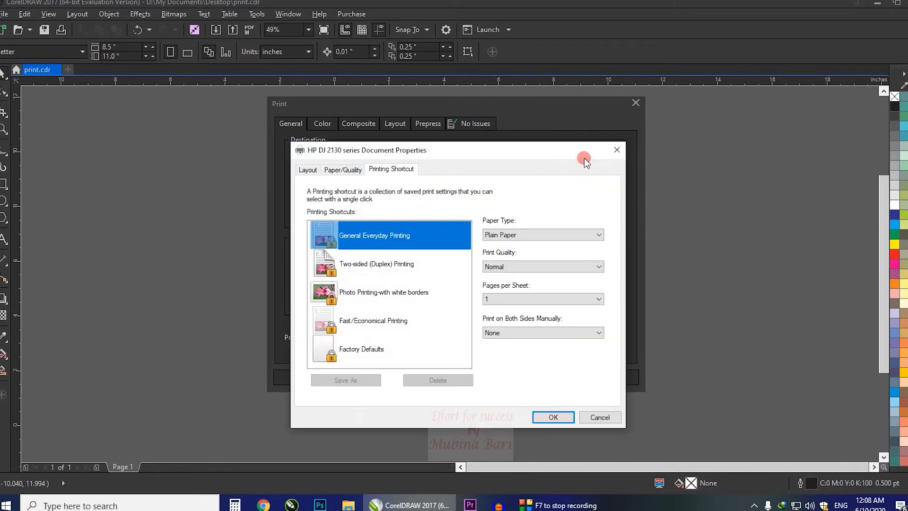
{"action": "left_click", "coordinate": [308, 172]}
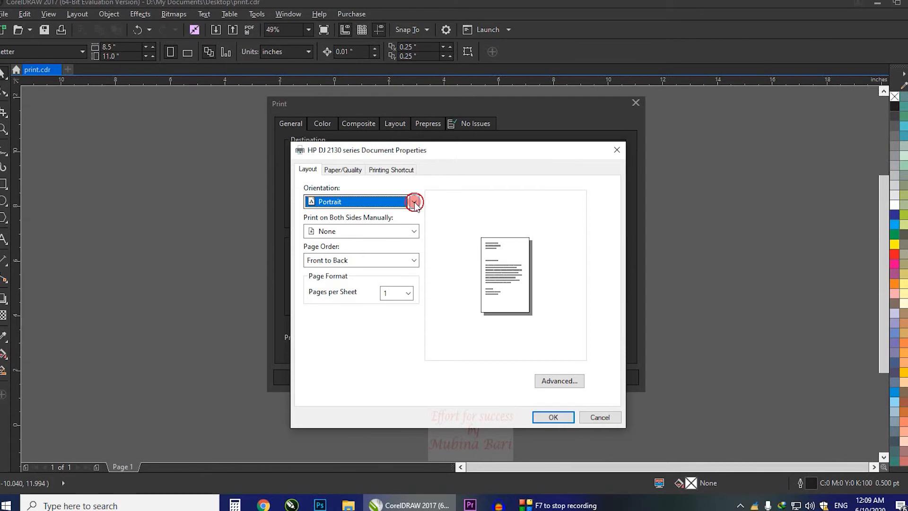
{"action": "left_click", "coordinate": [414, 203]}
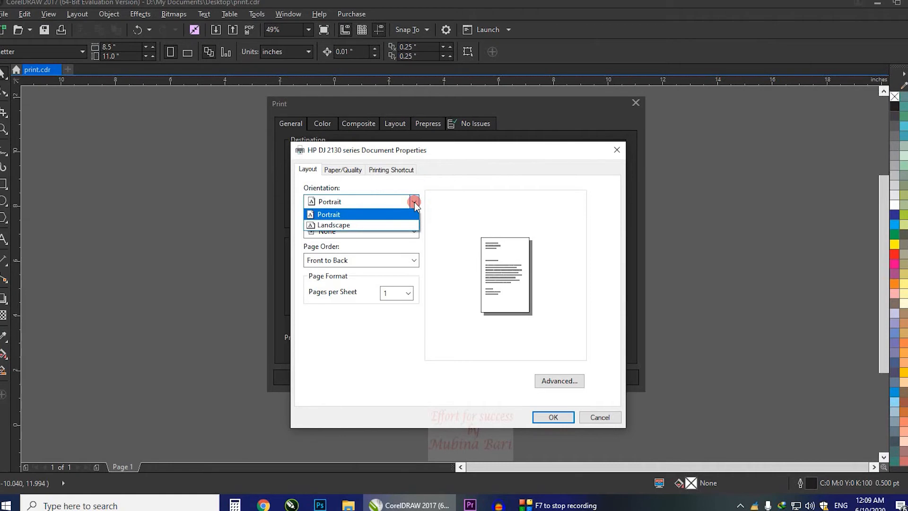
{"action": "left_click", "coordinate": [368, 215]}
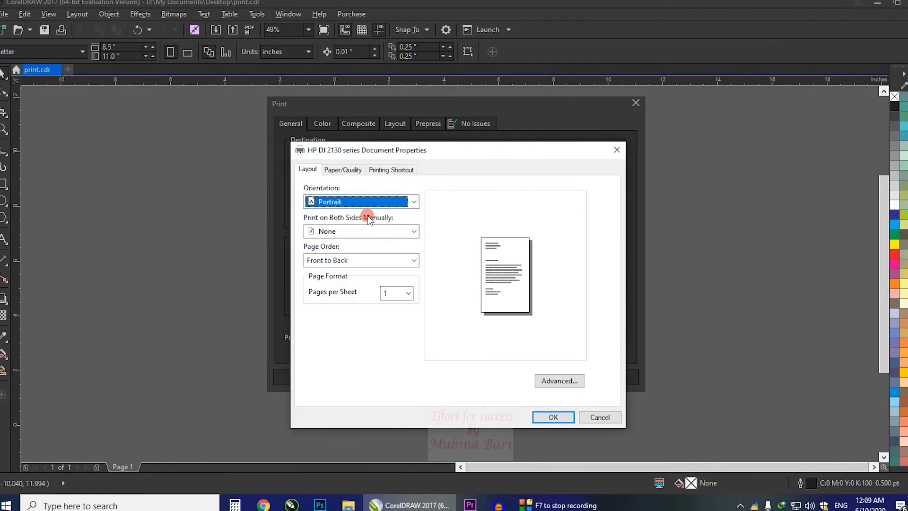
Try Flip on Long Edge and Flip on Short Edge for manual two-sided printing, and set it back to None.
{"action": "left_click", "coordinate": [325, 230]}
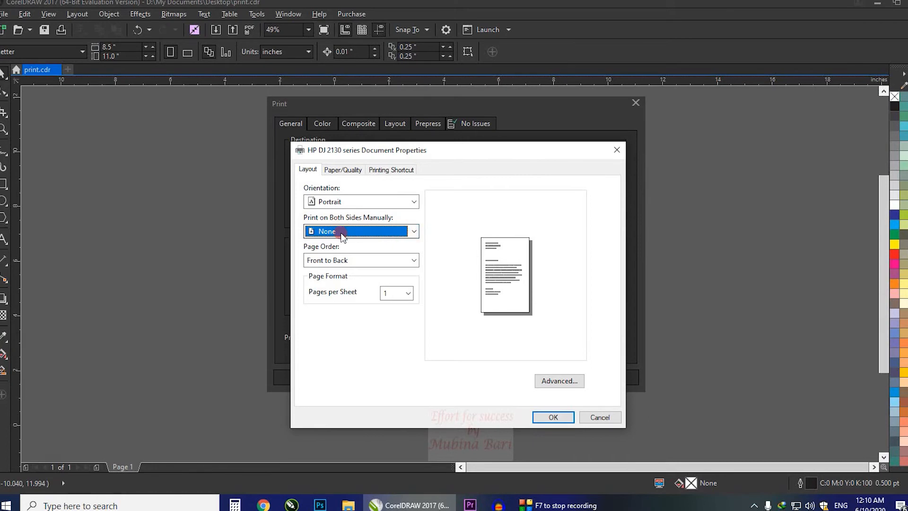
{"action": "left_click", "coordinate": [414, 232]}
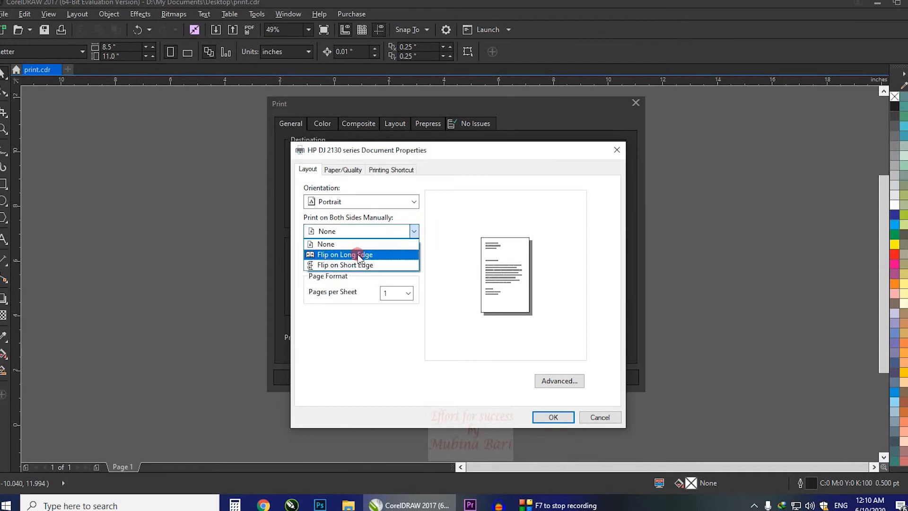
{"action": "left_click", "coordinate": [324, 256]}
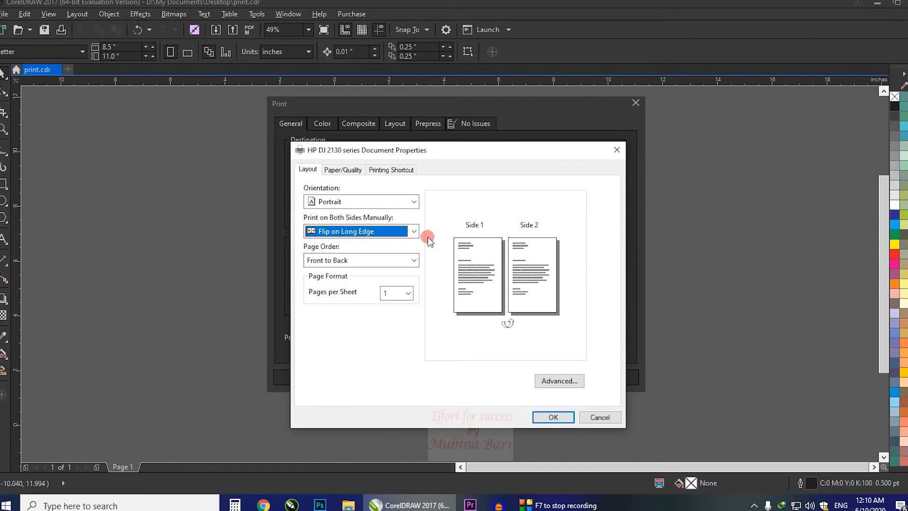
{"action": "left_click", "coordinate": [415, 231]}
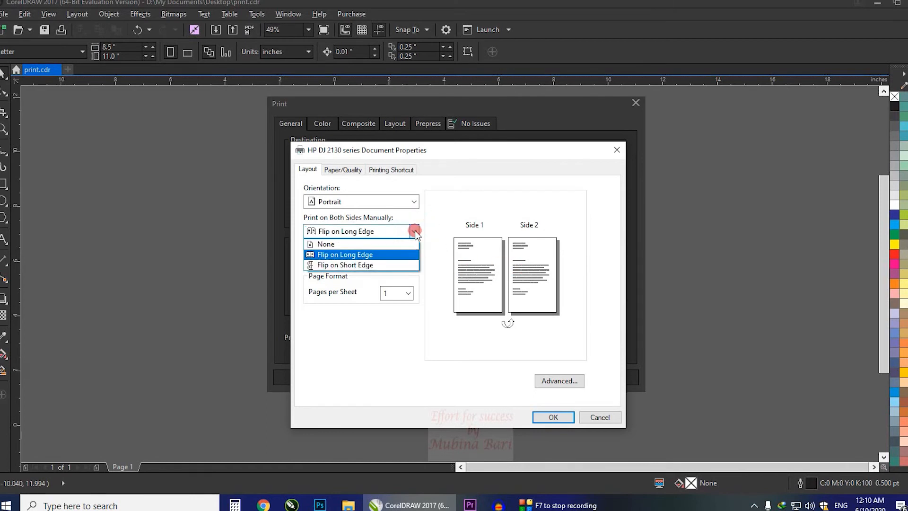
{"action": "left_click", "coordinate": [374, 268]}
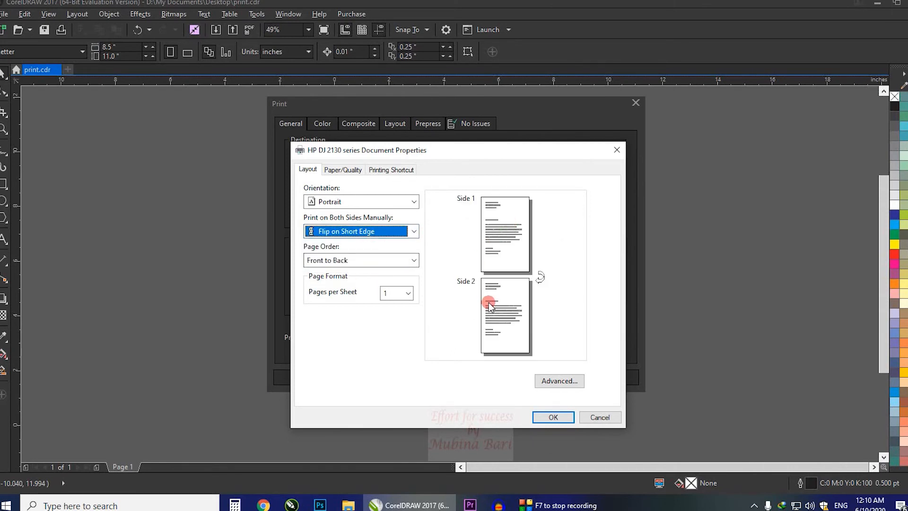
{"action": "left_click", "coordinate": [414, 232]}
{"action": "left_click", "coordinate": [364, 245]}
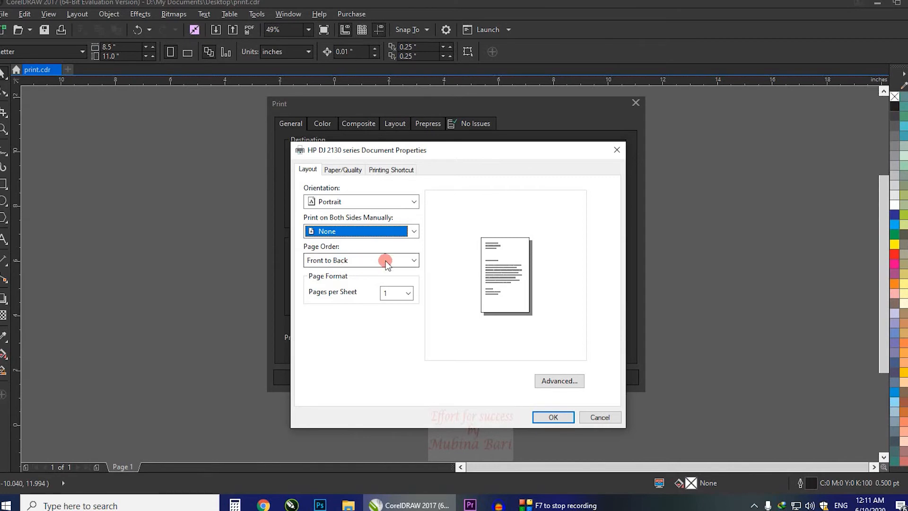
Keep the page order Front to Back, try 2 and 6 pages per sheet, and set pages per sheet back to 1.
{"action": "left_click", "coordinate": [414, 260]}
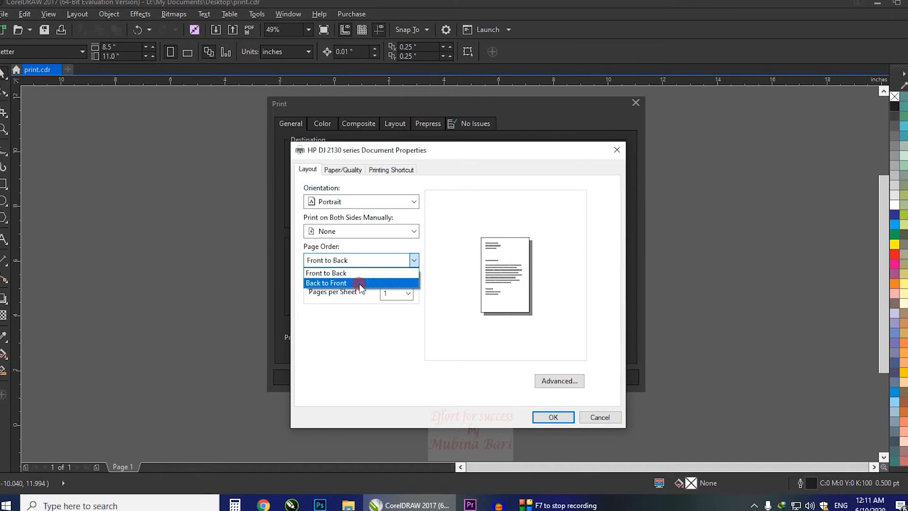
{"action": "left_click", "coordinate": [409, 260]}
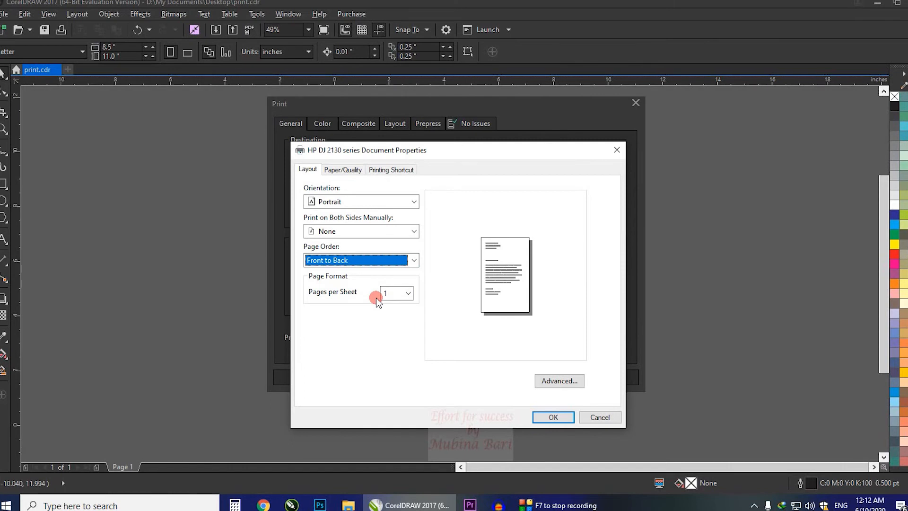
{"action": "left_click", "coordinate": [408, 293]}
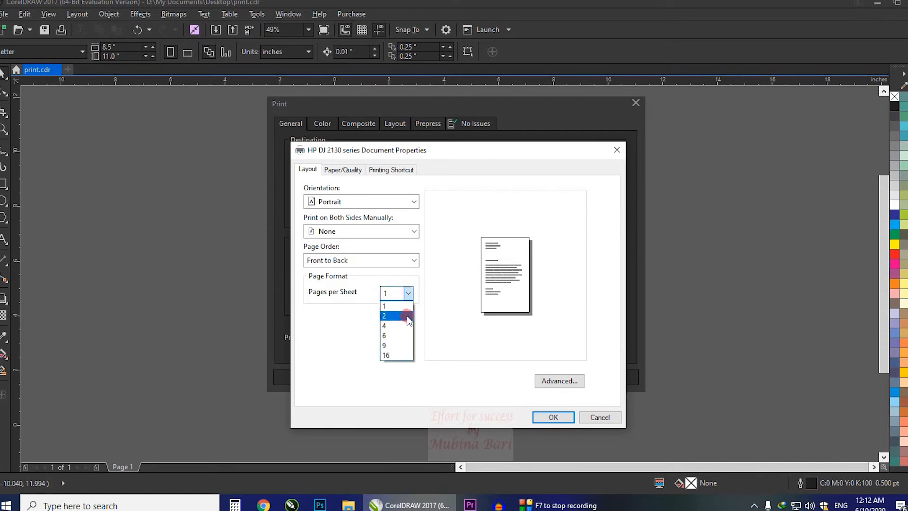
{"action": "left_click", "coordinate": [400, 315]}
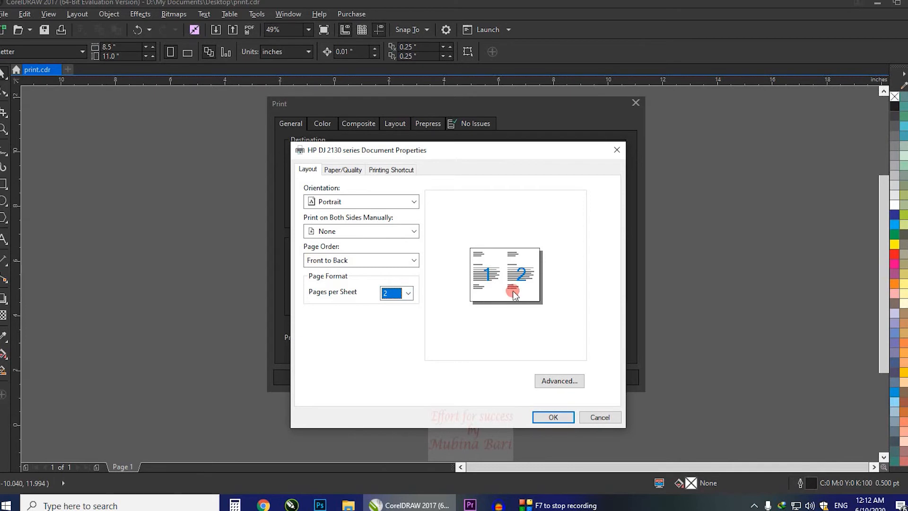
{"action": "left_click", "coordinate": [409, 293]}
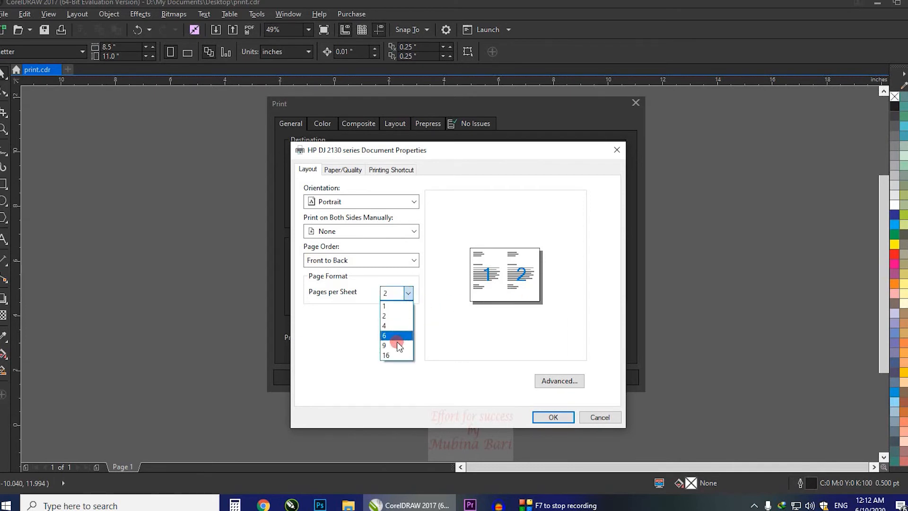
{"action": "left_click", "coordinate": [385, 334]}
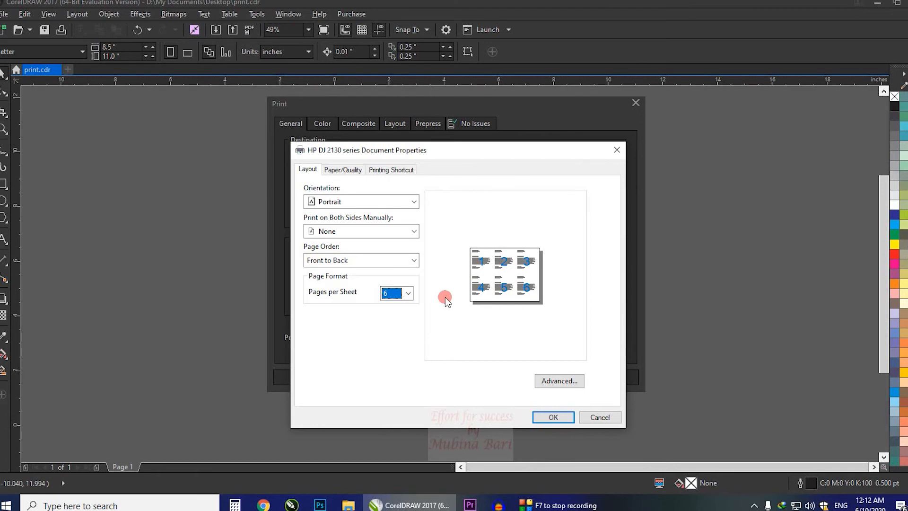
{"action": "left_click", "coordinate": [409, 294]}
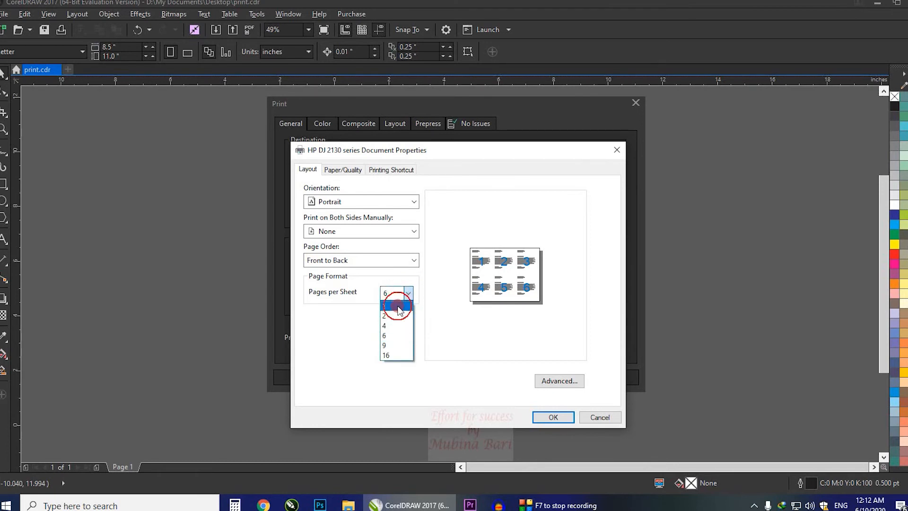
{"action": "left_click", "coordinate": [399, 307]}
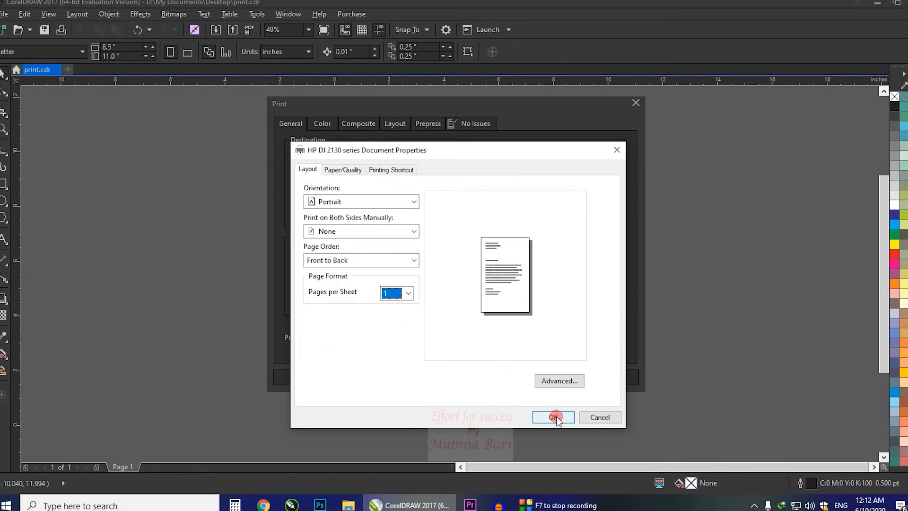
Set the paper size to Letter in the HP DJ 2130 series advanced options and accept them.
{"action": "left_click", "coordinate": [556, 380]}
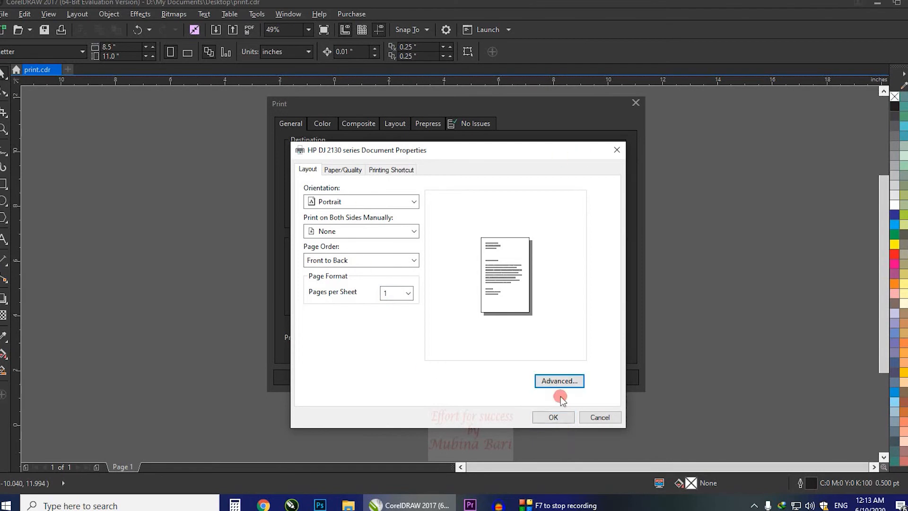
{"action": "left_click", "coordinate": [559, 381]}
{"action": "left_click", "coordinate": [379, 206]}
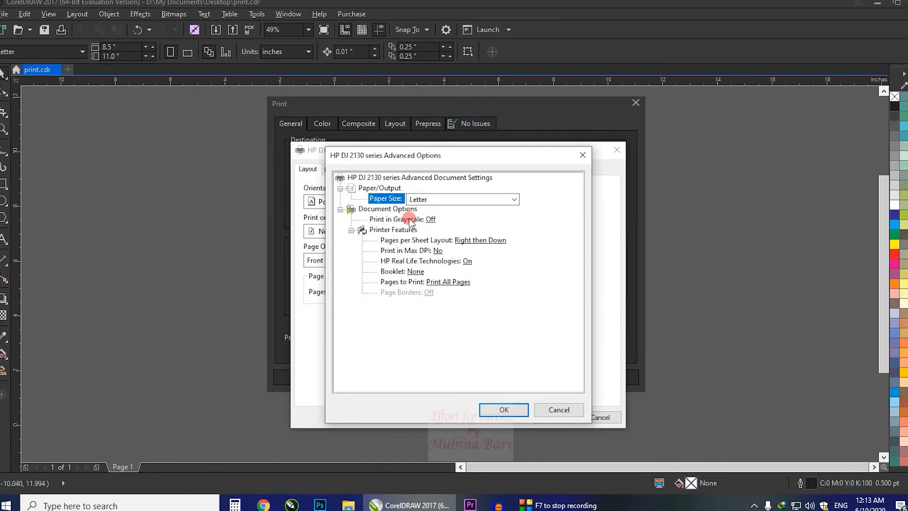
{"action": "left_click", "coordinate": [513, 199]}
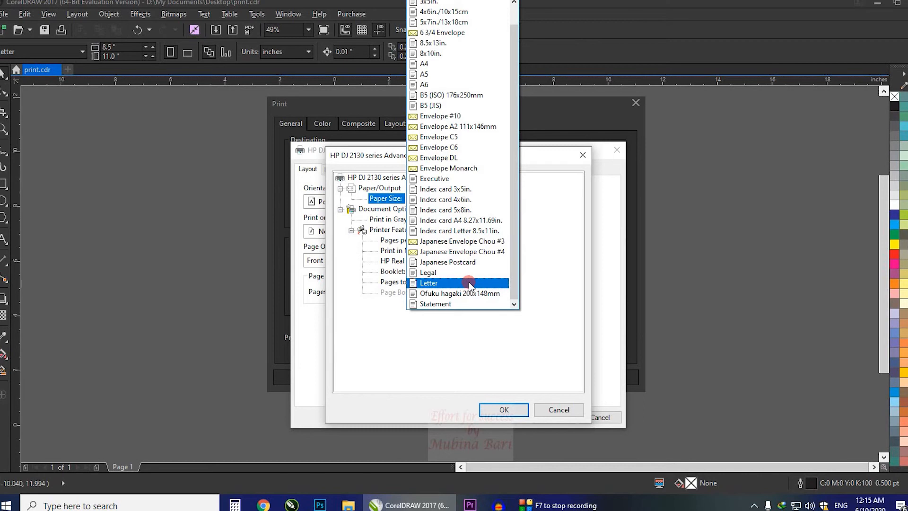
{"action": "left_click", "coordinate": [467, 283]}
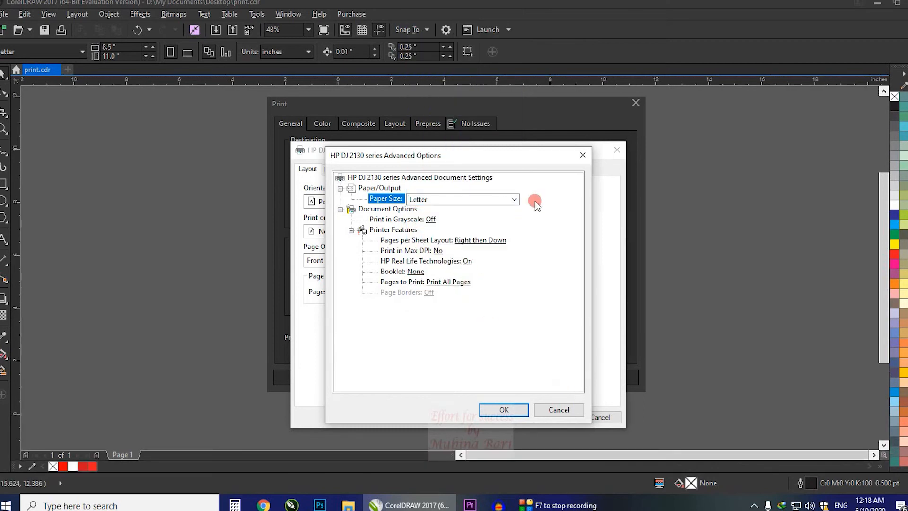
{"action": "left_click", "coordinate": [526, 409]}
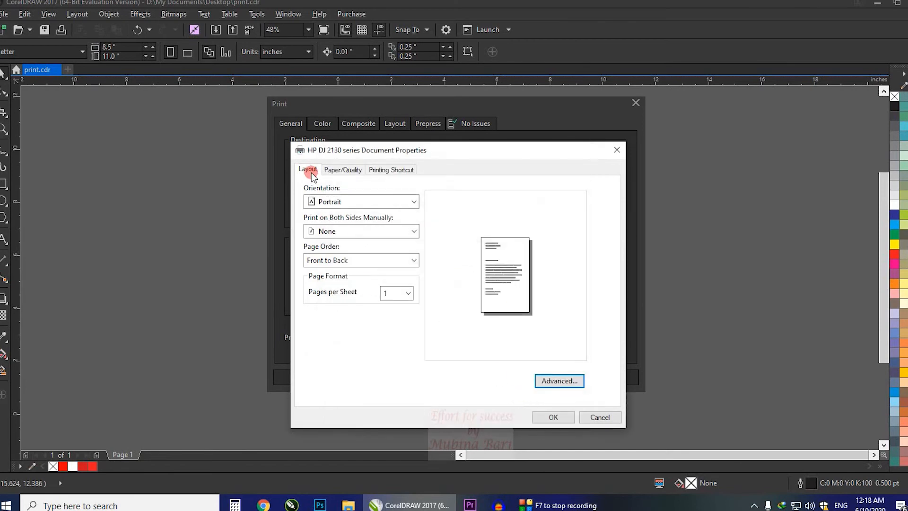
Review the paper source, media types and advanced options under paper quality, keeping Main Tray and Plain Paper.
{"action": "left_click", "coordinate": [330, 173]}
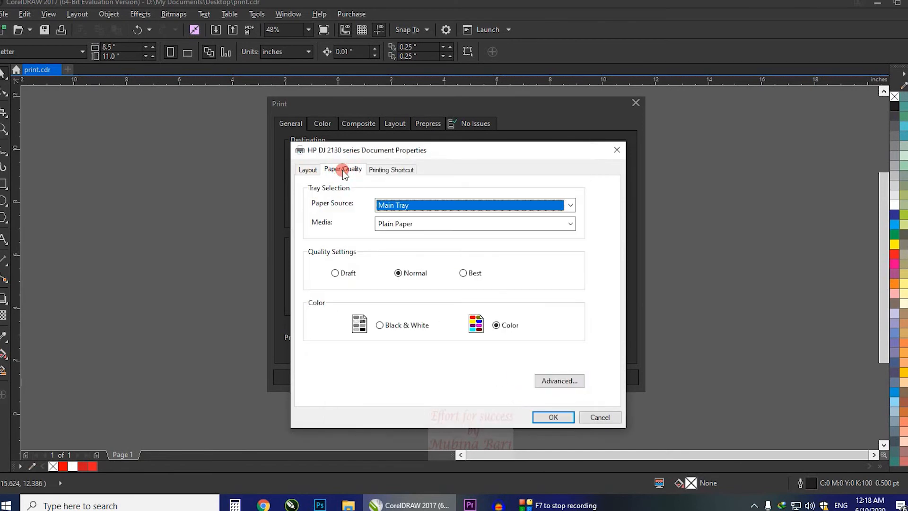
{"action": "left_click", "coordinate": [569, 206]}
{"action": "left_click", "coordinate": [569, 205]}
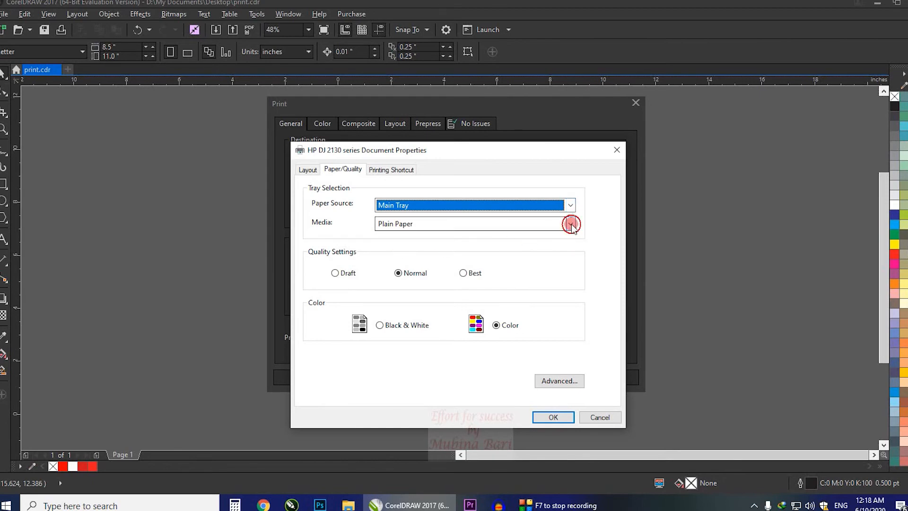
{"action": "left_click", "coordinate": [570, 224]}
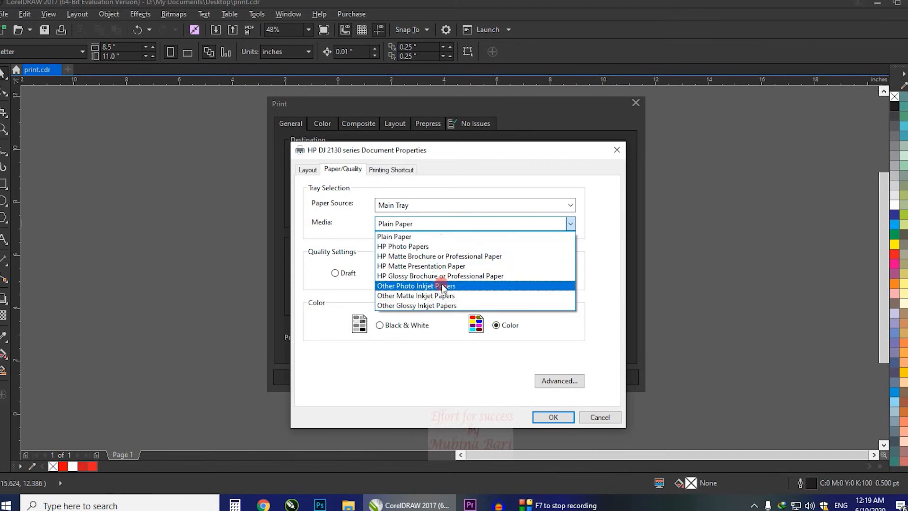
{"action": "left_click", "coordinate": [570, 224]}
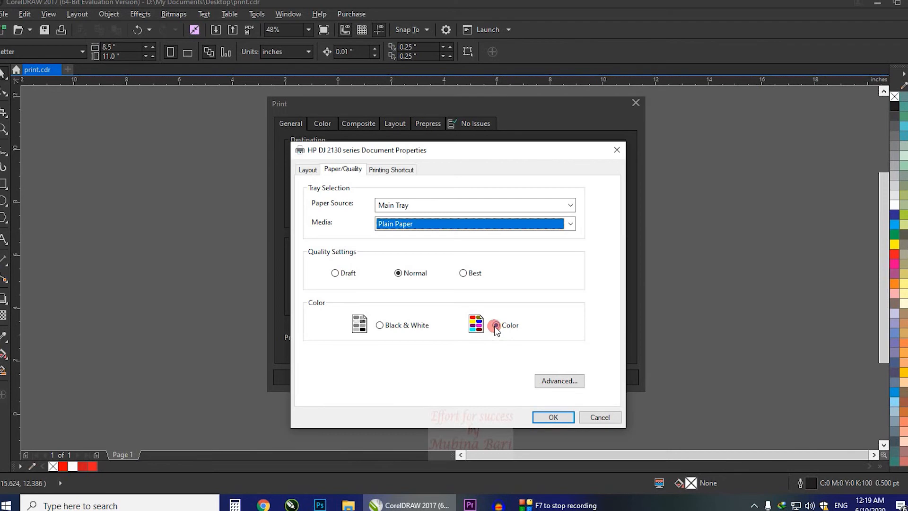
{"action": "left_click", "coordinate": [559, 384]}
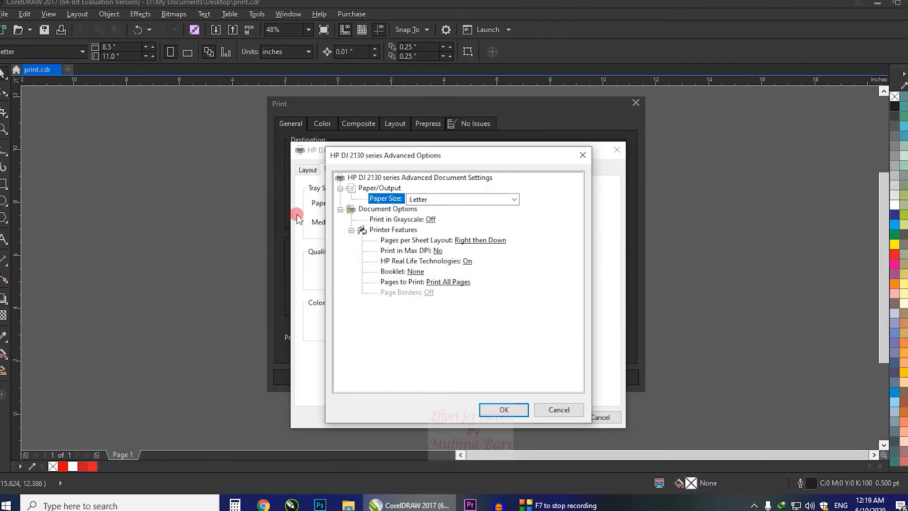
{"action": "left_click", "coordinate": [504, 411]}
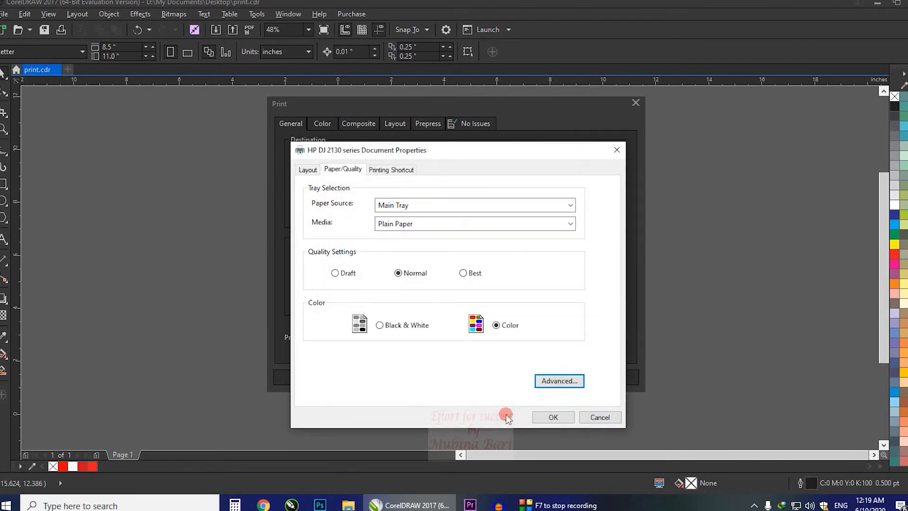
Check the General Everyday Printing shortcut's paper type, quality, pages per sheet and two-sided settings, and accept the printer preferences.
{"action": "left_click", "coordinate": [393, 170]}
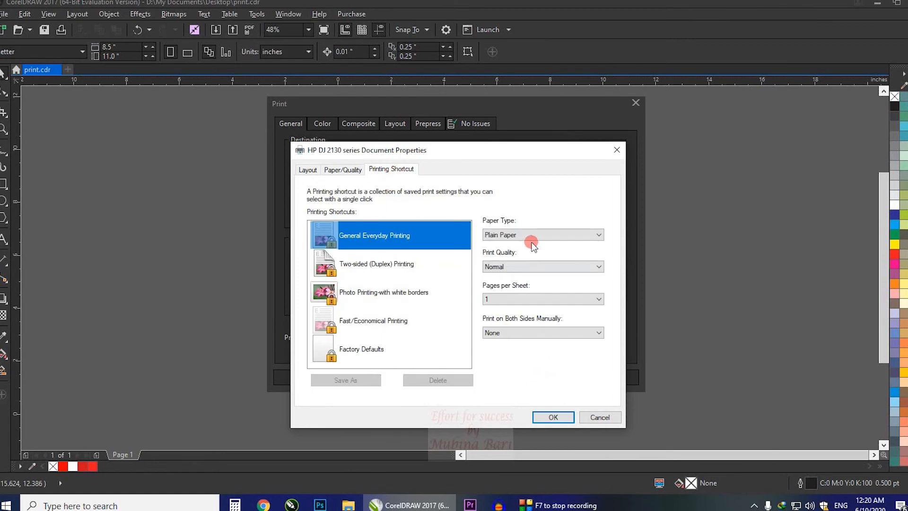
{"action": "left_click", "coordinate": [536, 333]}
{"action": "left_click", "coordinate": [510, 237]}
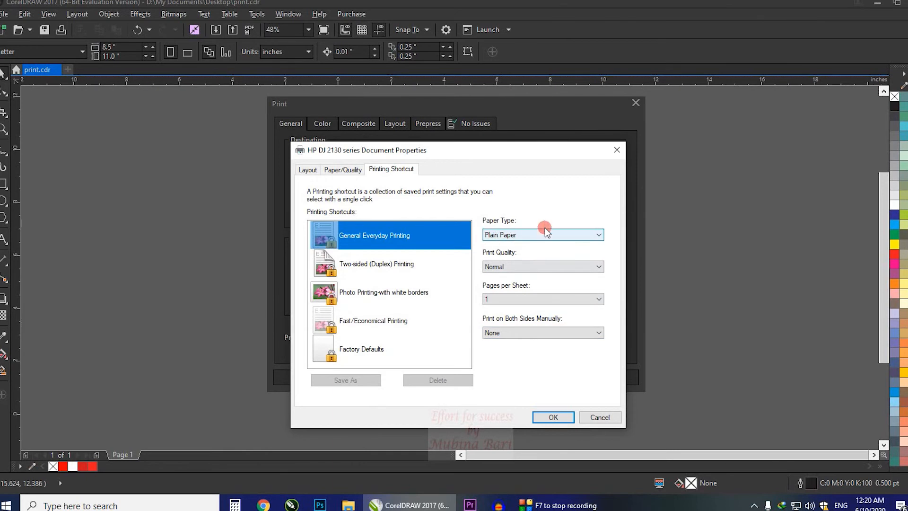
{"action": "left_click", "coordinate": [549, 267]}
{"action": "left_click", "coordinate": [543, 299]}
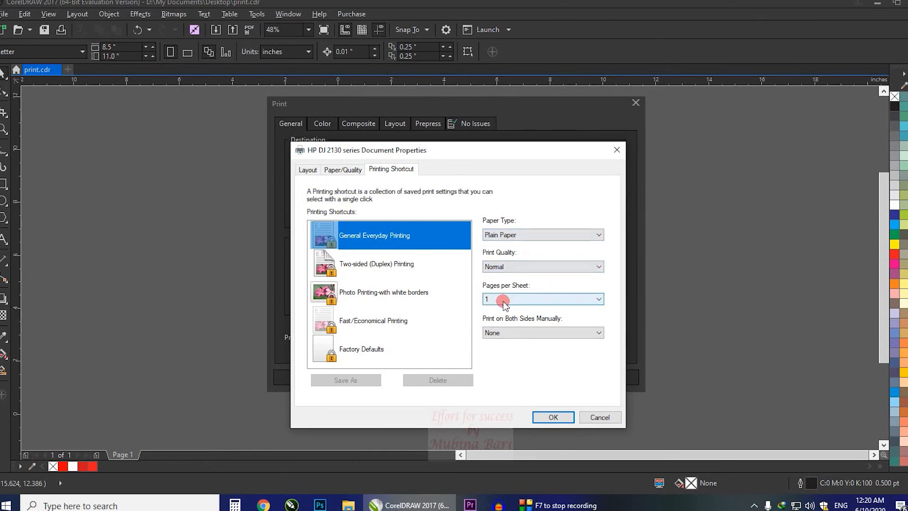
{"action": "left_click", "coordinate": [498, 334]}
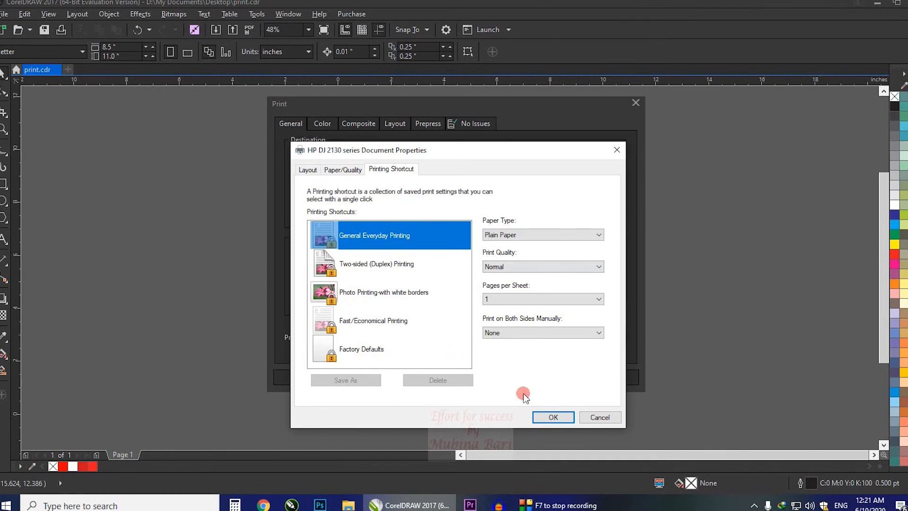
{"action": "left_click", "coordinate": [553, 418]}
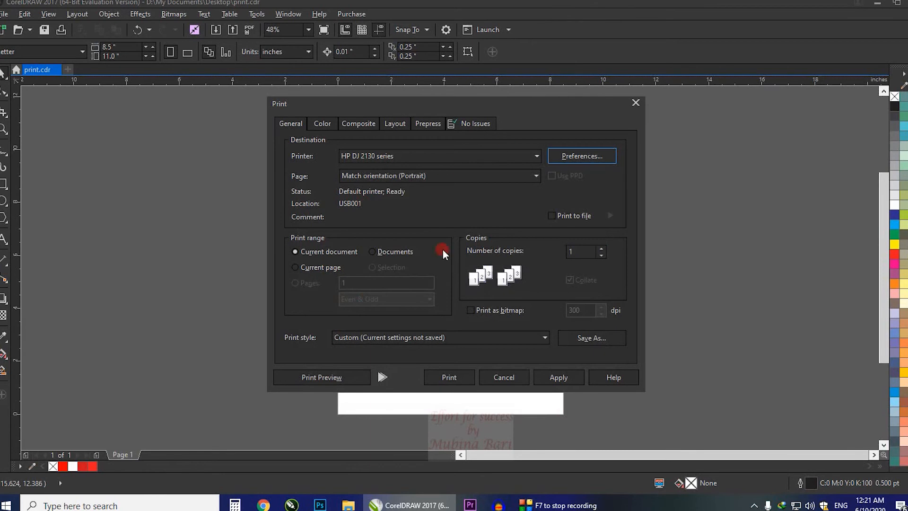
Leave the print color settings to examine the composite and color separation samples on pages 2 and 3 of print1.cdr, and reopen the print settings.
{"action": "left_click", "coordinate": [323, 124]}
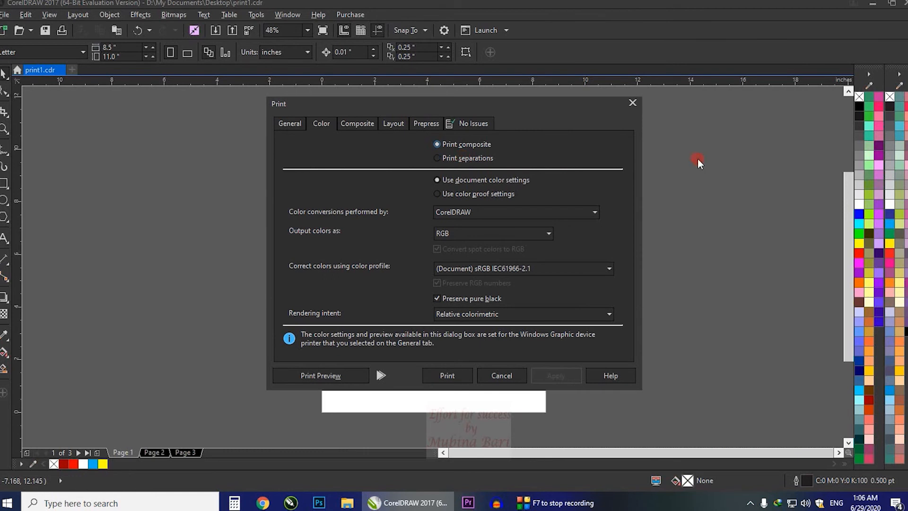
{"action": "left_click", "coordinate": [635, 104]}
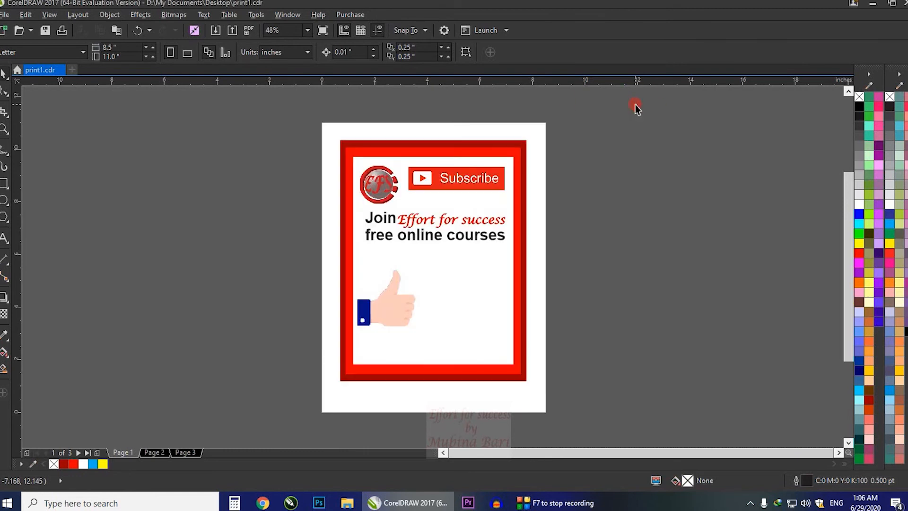
{"action": "left_click", "coordinate": [161, 452]}
{"action": "left_click", "coordinate": [161, 453]}
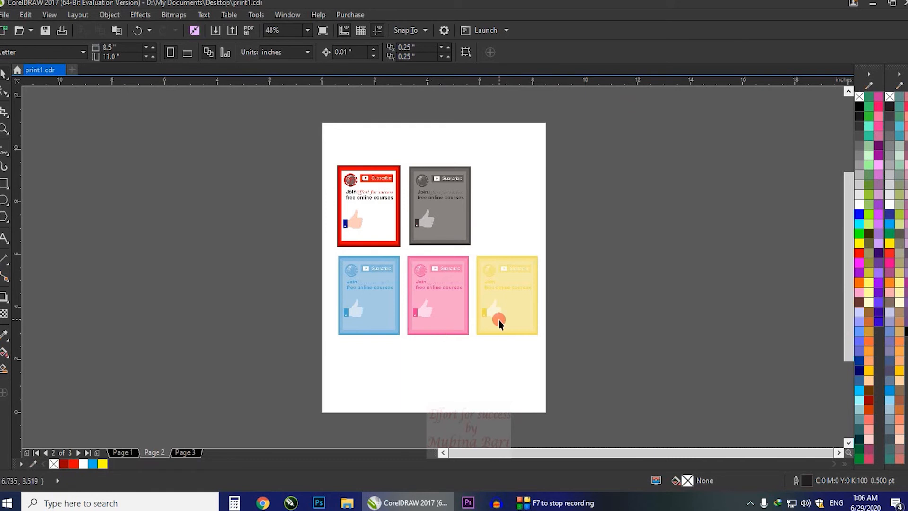
{"action": "left_click", "coordinate": [197, 452]}
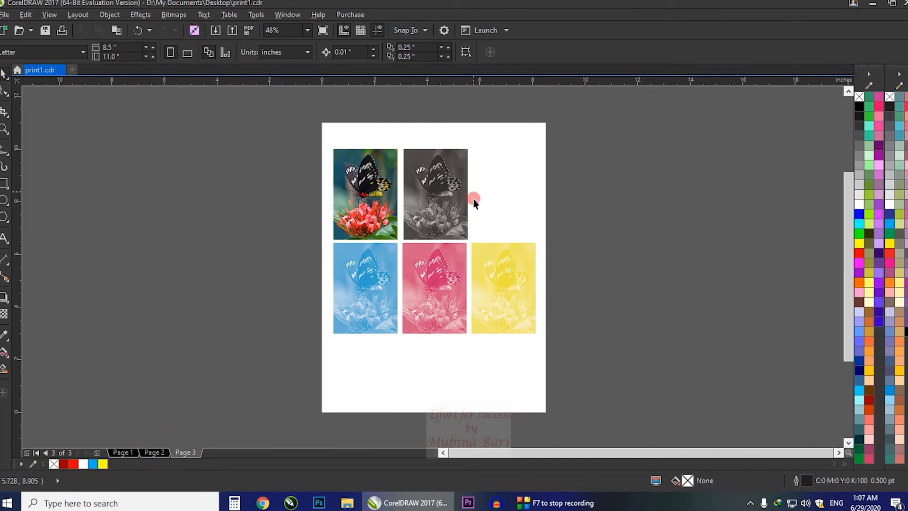
{"action": "left_click", "coordinate": [63, 32]}
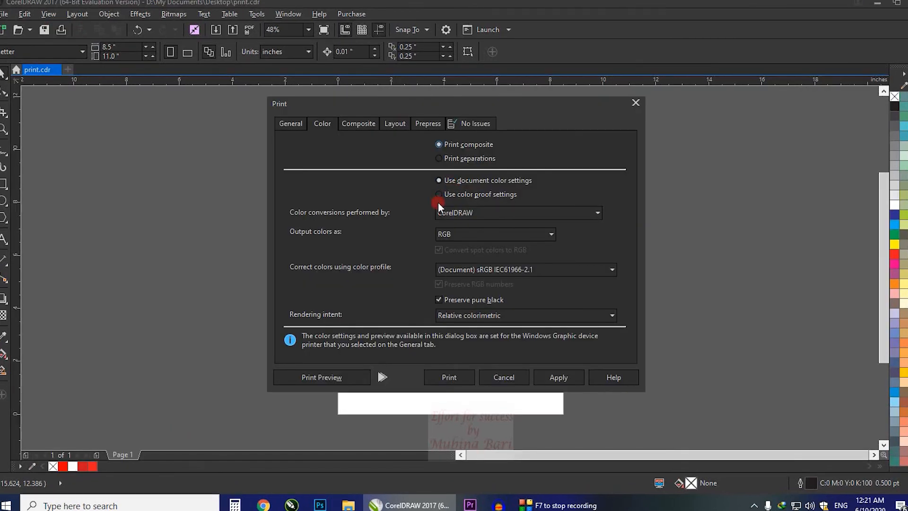
Review the document color settings, CorelDRAW color conversion, RGB output and color profile choices, keeping the (Document) sRGB IEC61966-2.1 profile.
{"action": "left_click", "coordinate": [473, 181]}
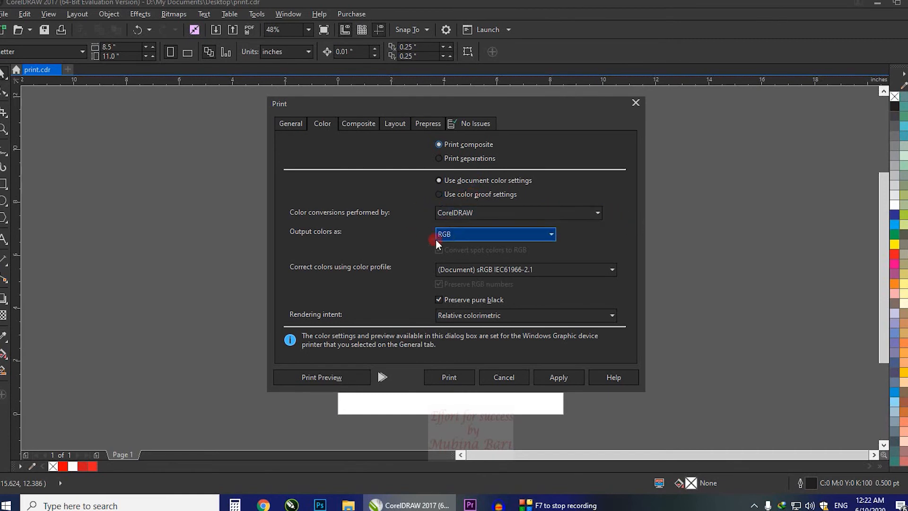
{"action": "left_click", "coordinate": [598, 213]}
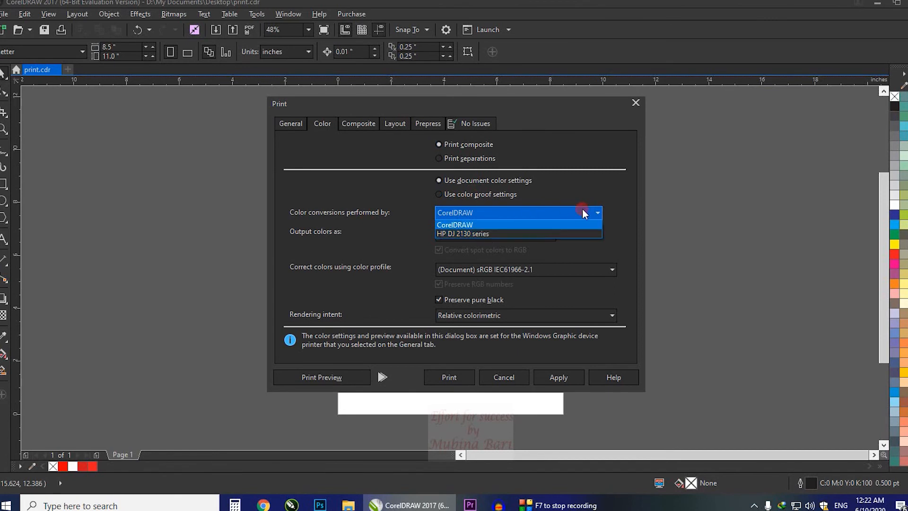
{"action": "left_click", "coordinate": [601, 214]}
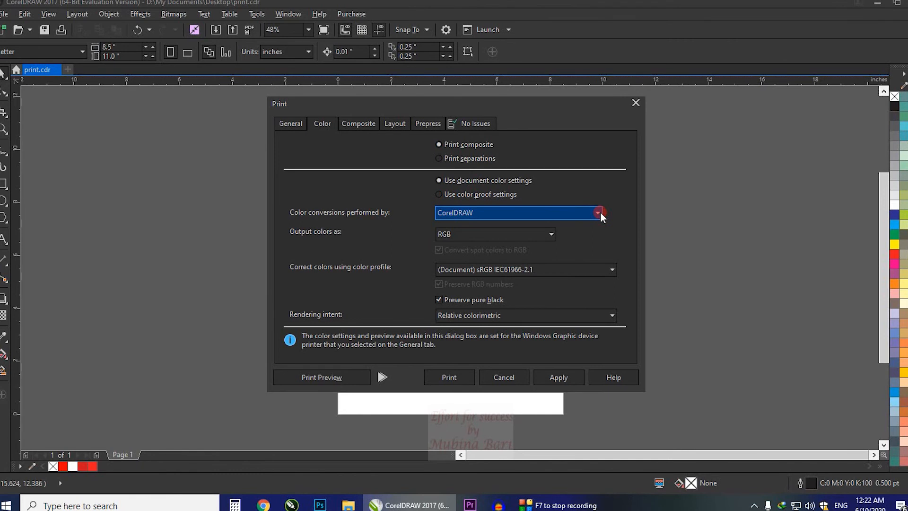
{"action": "left_click", "coordinate": [322, 232]}
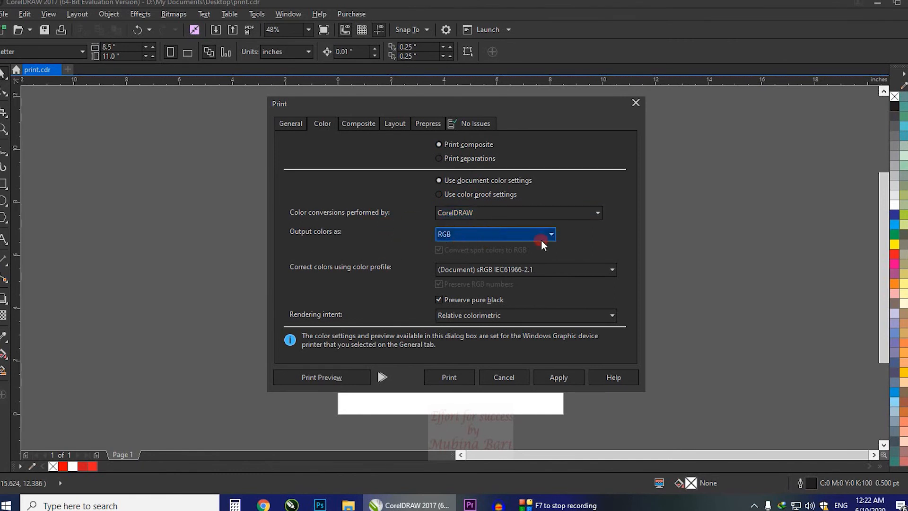
{"action": "left_click", "coordinate": [344, 268]}
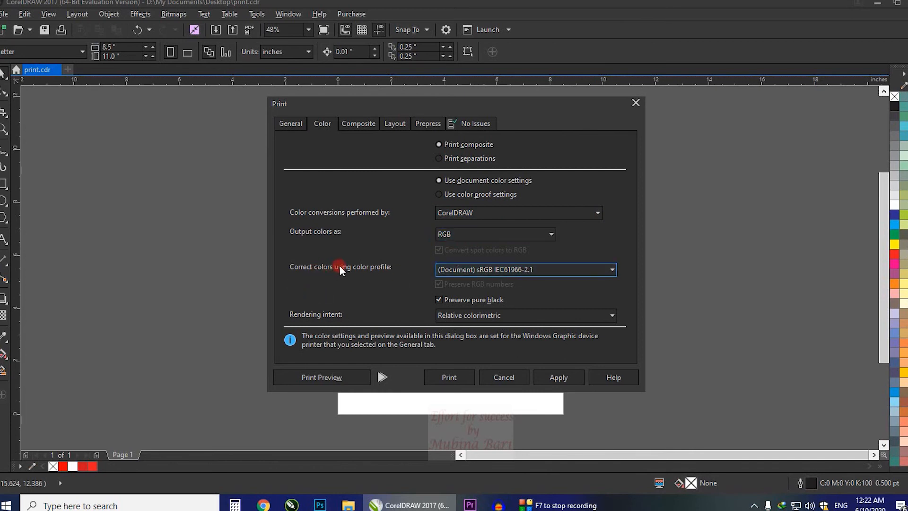
{"action": "left_click", "coordinate": [610, 270]}
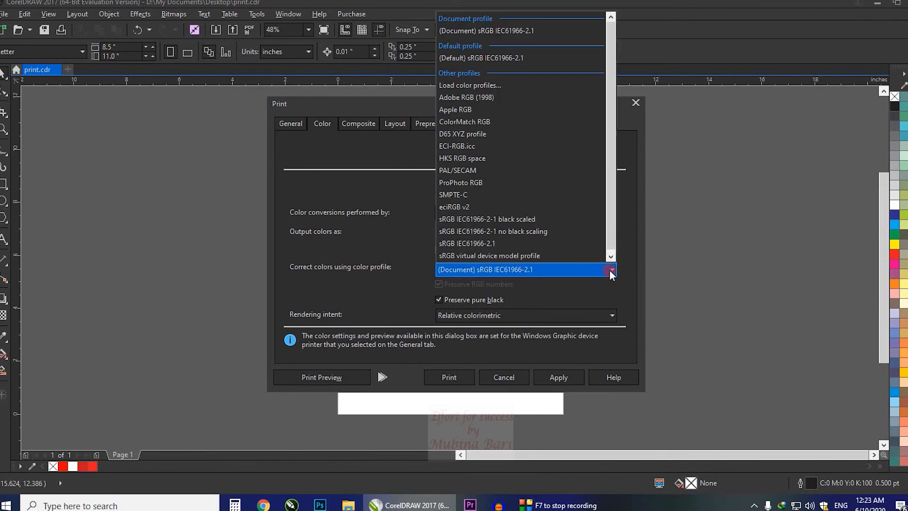
{"action": "left_click", "coordinate": [611, 271]}
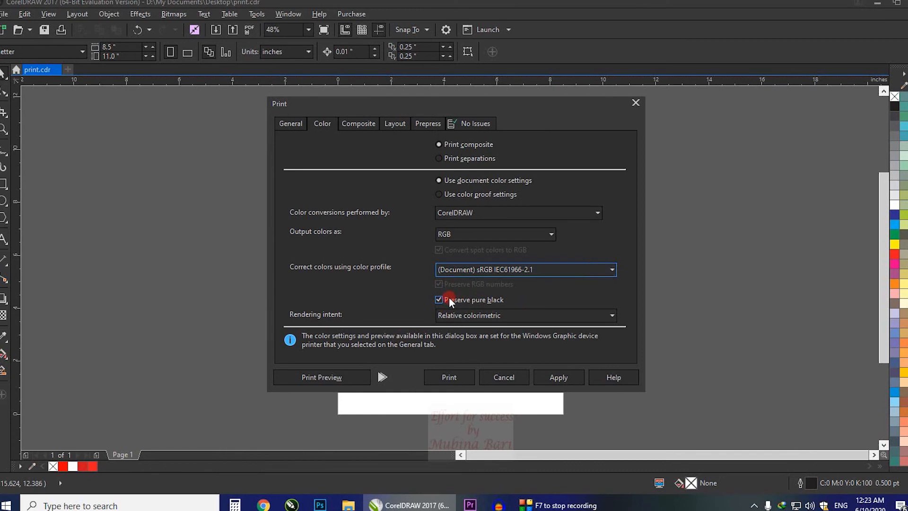
Look through the rendering intent choices for the print job and keep Relative colorimetric.
{"action": "left_click", "coordinate": [611, 315]}
{"action": "left_click", "coordinate": [259, 319]}
{"action": "left_click", "coordinate": [574, 320]}
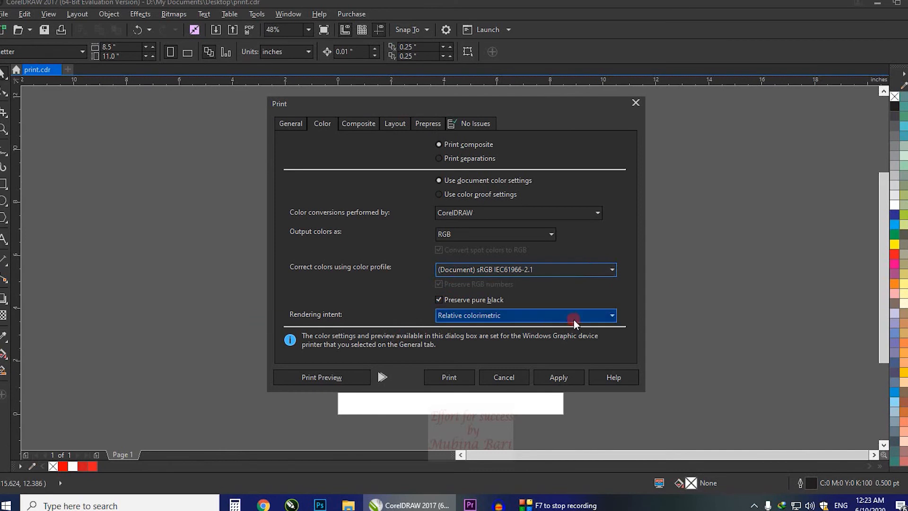
{"action": "left_click", "coordinate": [612, 318]}
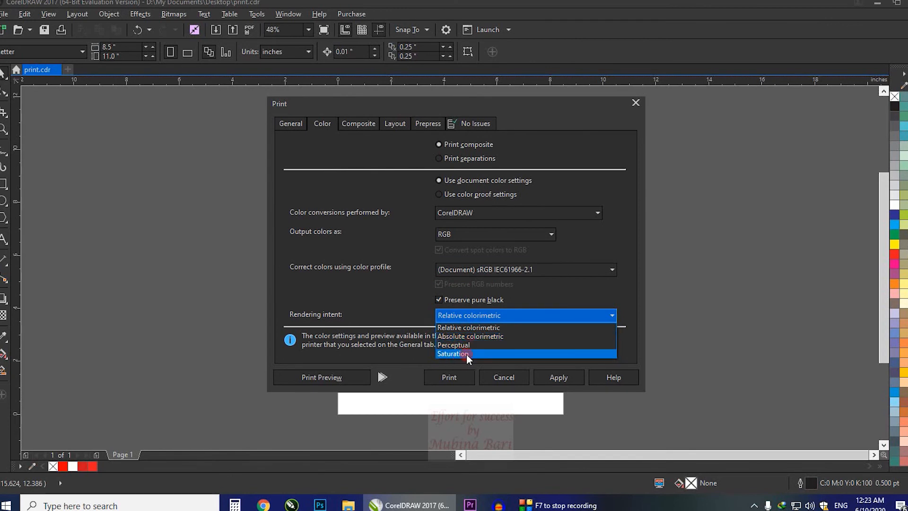
{"action": "left_click", "coordinate": [492, 327]}
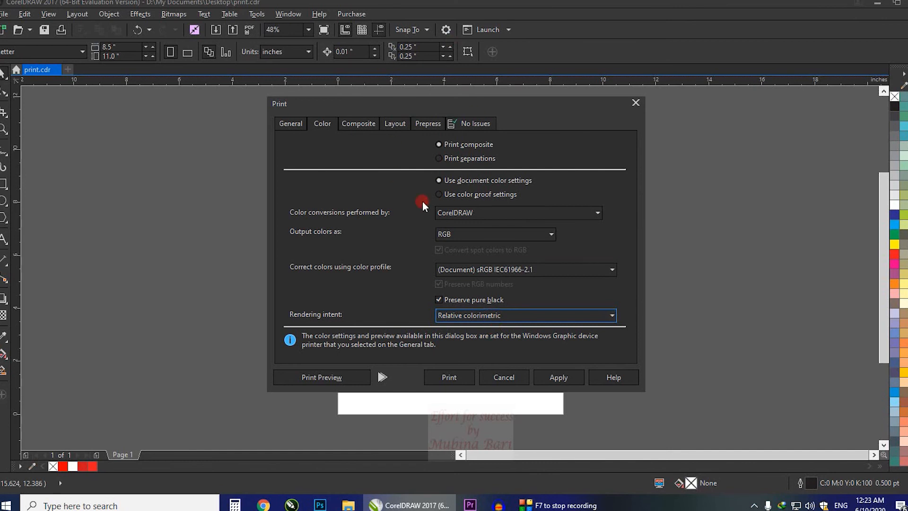
Review the document overprints and screen frequency choices in the composite settings, keeping Ignore and Default.
{"action": "left_click", "coordinate": [358, 124]}
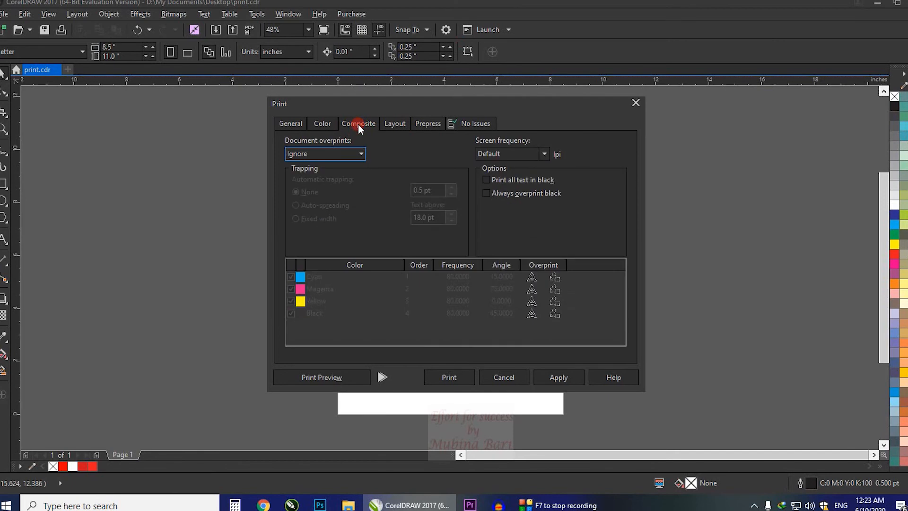
{"action": "left_click", "coordinate": [360, 154]}
{"action": "left_click", "coordinate": [276, 140]}
{"action": "left_click", "coordinate": [360, 155]}
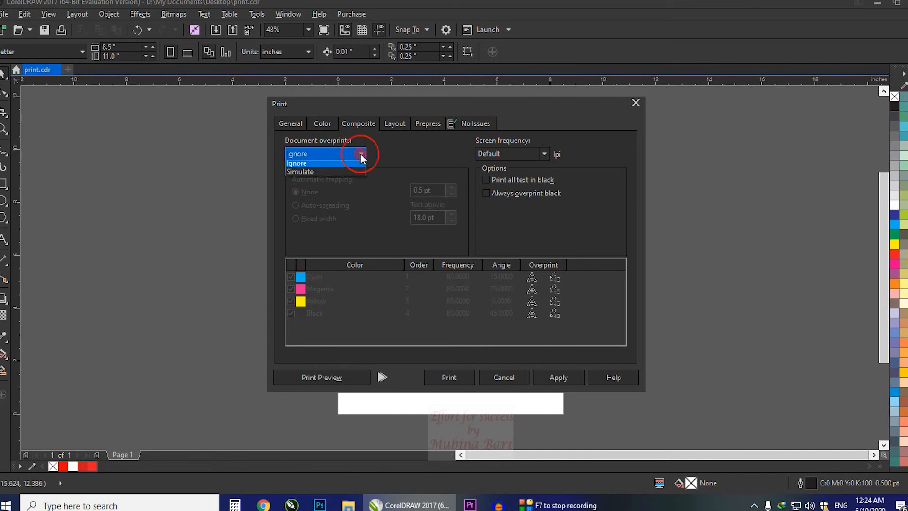
{"action": "left_click", "coordinate": [329, 175]}
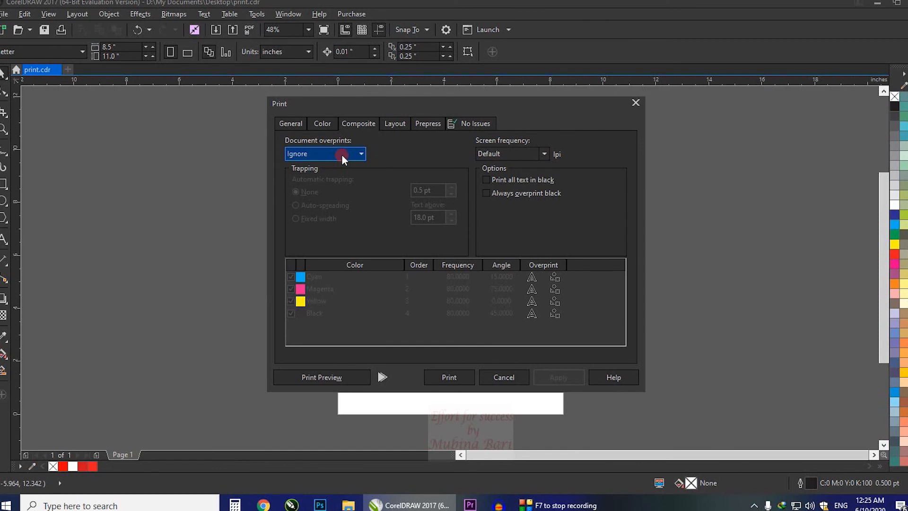
{"action": "left_click", "coordinate": [543, 154]}
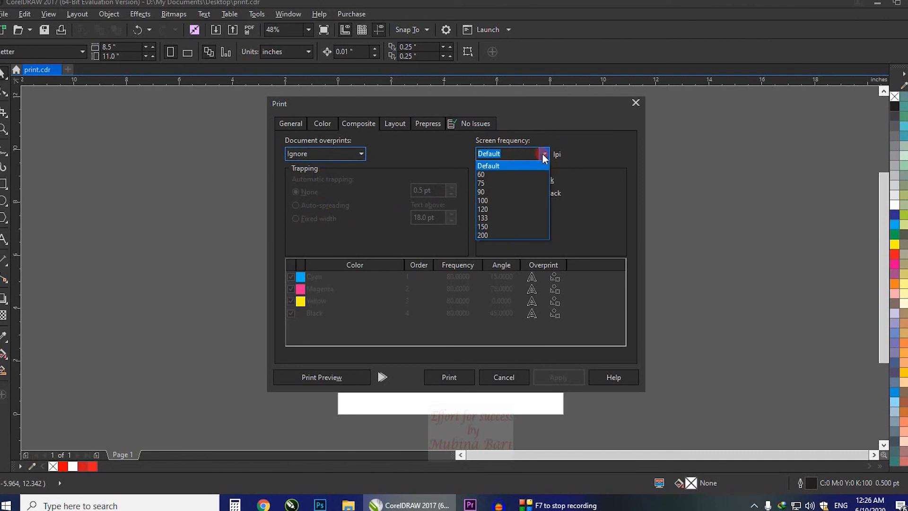
{"action": "left_click", "coordinate": [528, 166]}
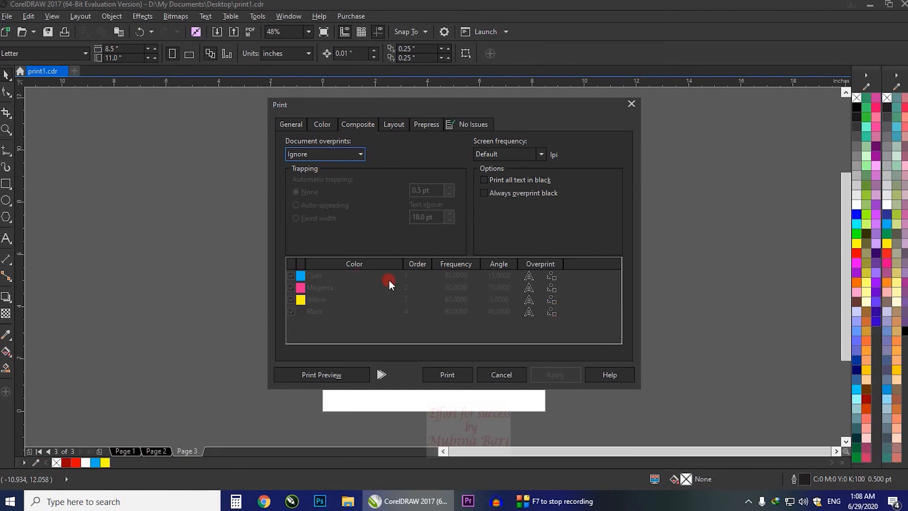
Compare the composite and separations print modes for print1.cdr, finishing with Print separations selected.
{"action": "left_click", "coordinate": [330, 123]}
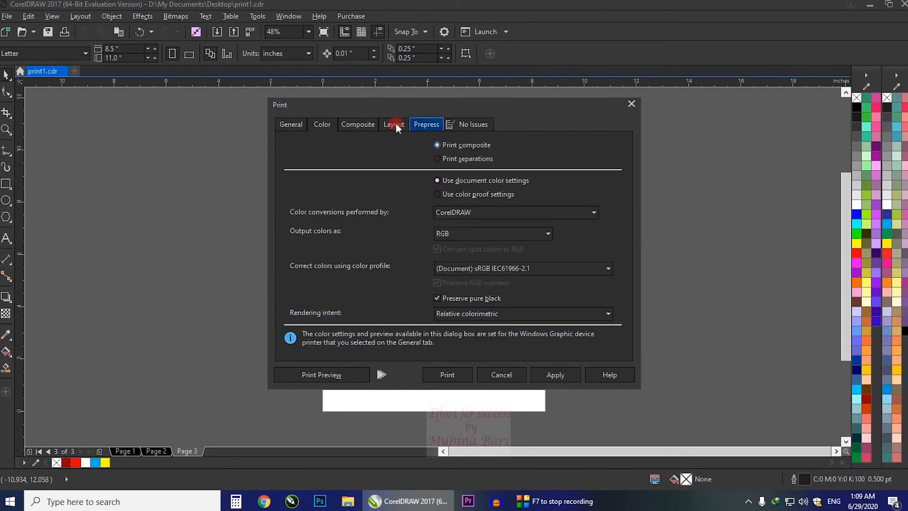
{"action": "left_click", "coordinate": [435, 159]}
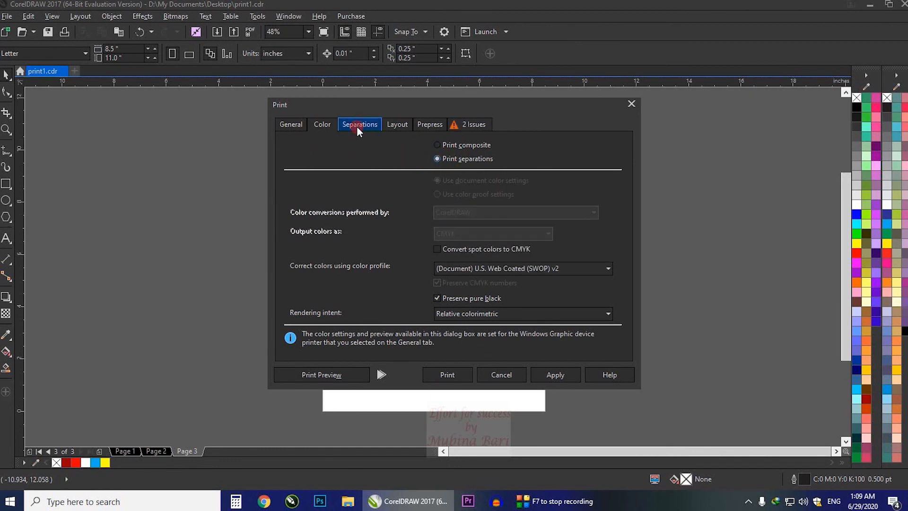
{"action": "left_click", "coordinate": [436, 144]}
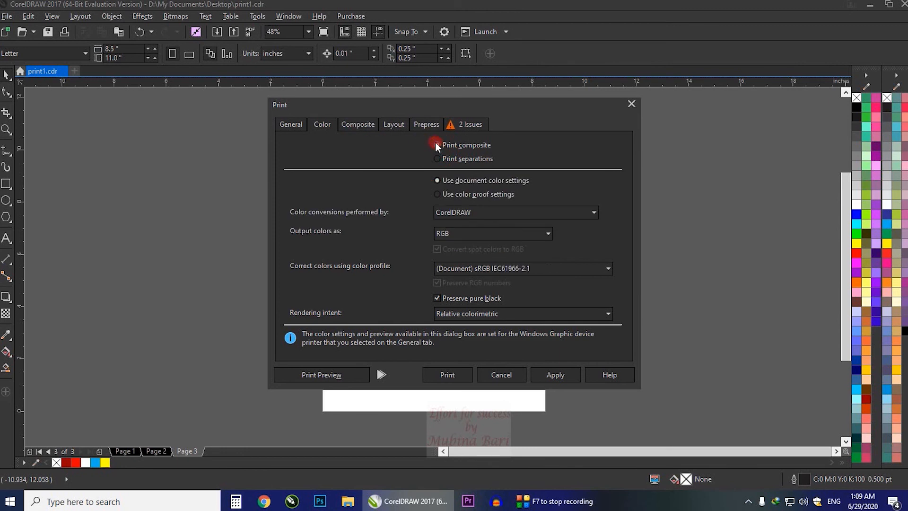
{"action": "left_click", "coordinate": [352, 127]}
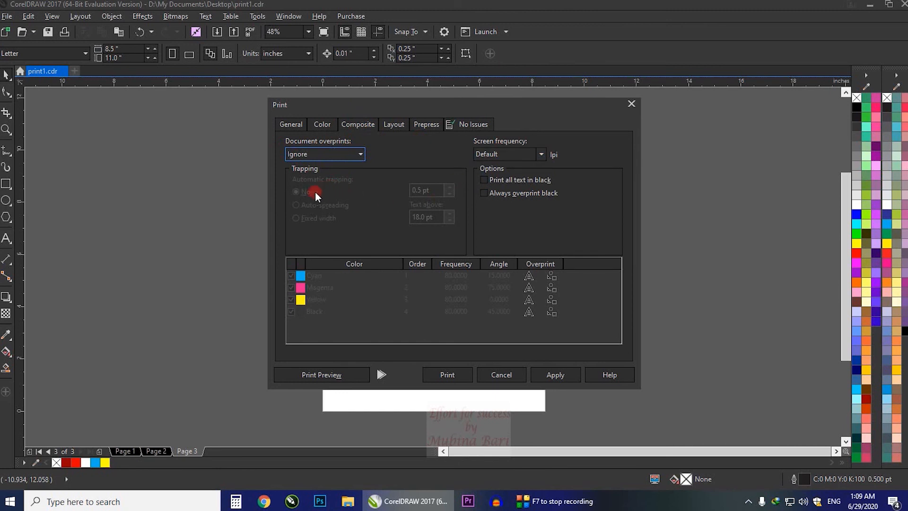
{"action": "left_click", "coordinate": [322, 124]}
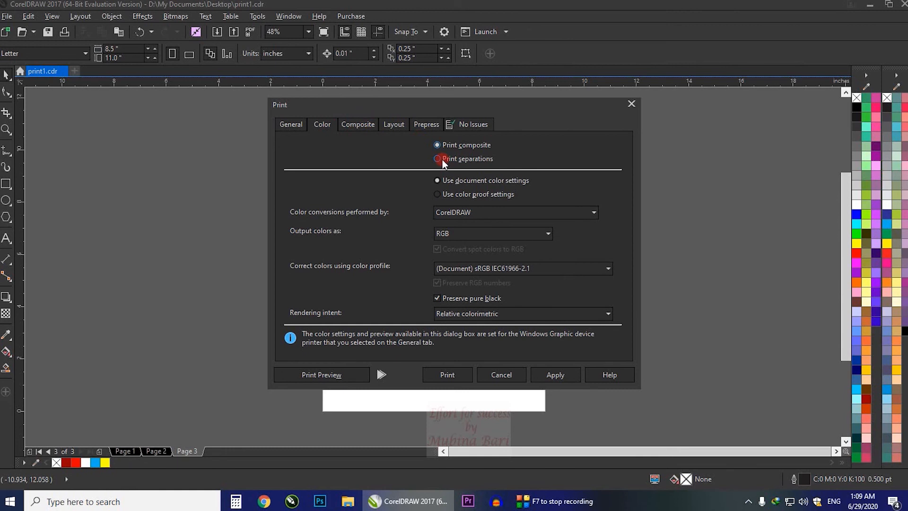
{"action": "left_click", "coordinate": [437, 158]}
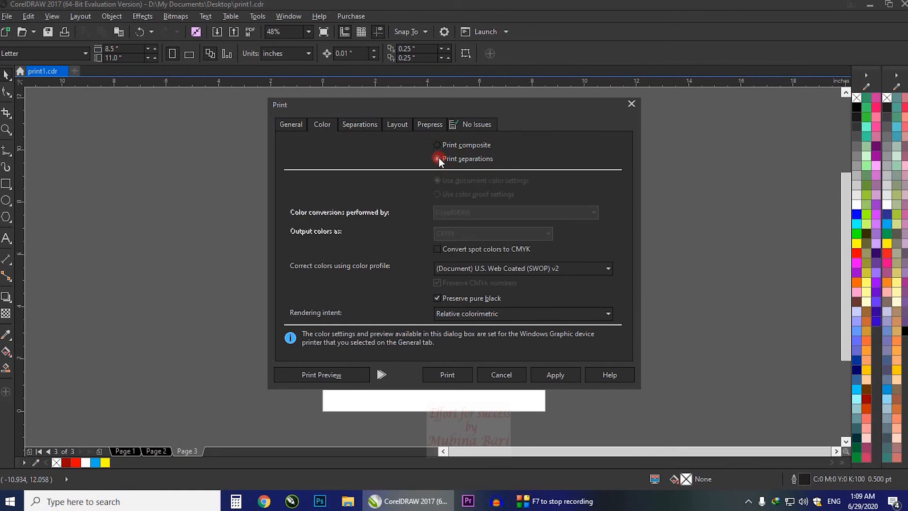
Examine the process and PANTONE color plates in the separations settings, and switch the print mode back to Print composite.
{"action": "left_click", "coordinate": [358, 124]}
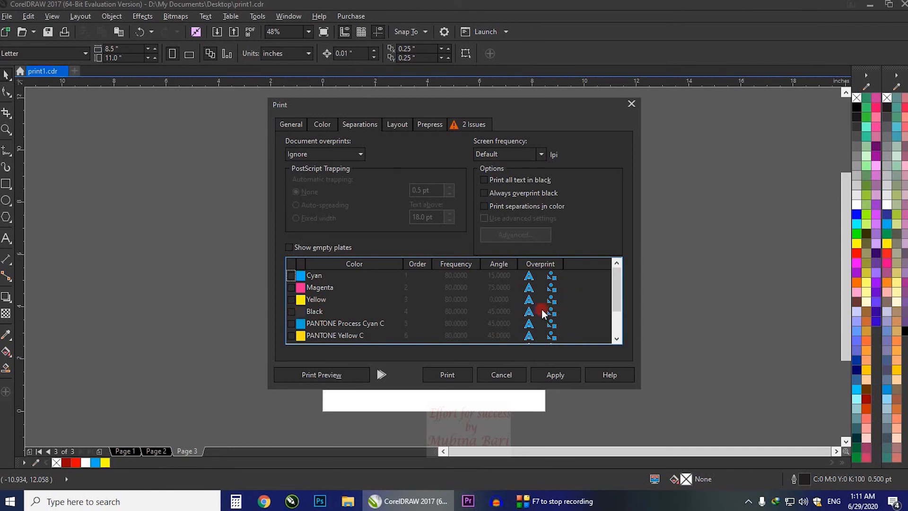
{"action": "scroll", "coordinate": [381, 331], "scroll_direction": "down", "scroll_amount": 1}
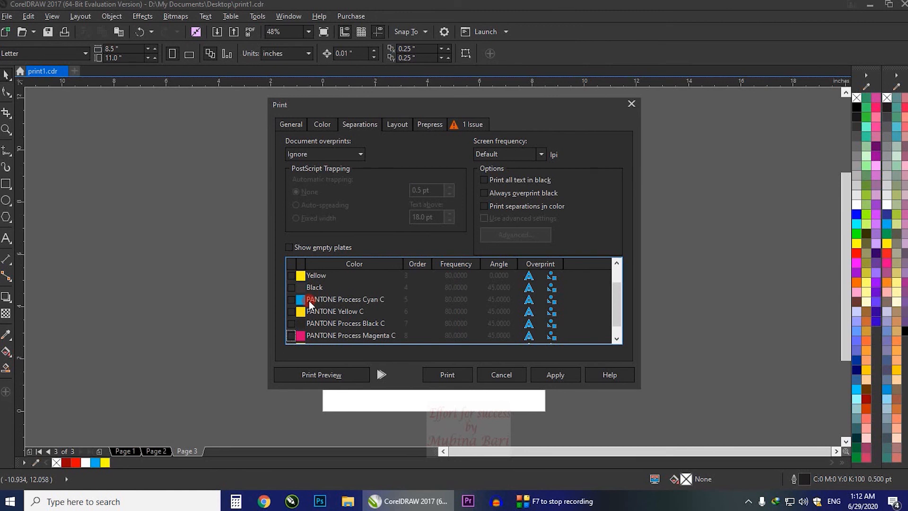
{"action": "left_click", "coordinate": [354, 125]}
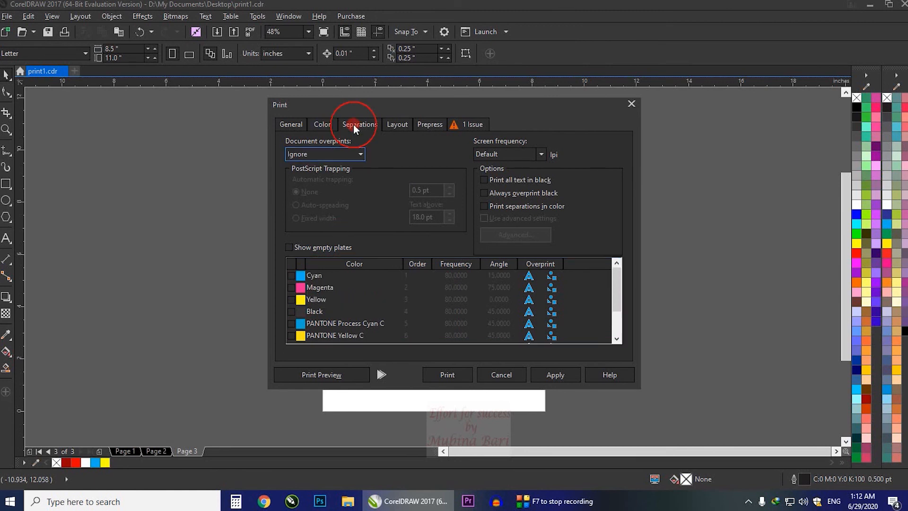
{"action": "left_click", "coordinate": [323, 124]}
{"action": "left_click", "coordinate": [435, 146]}
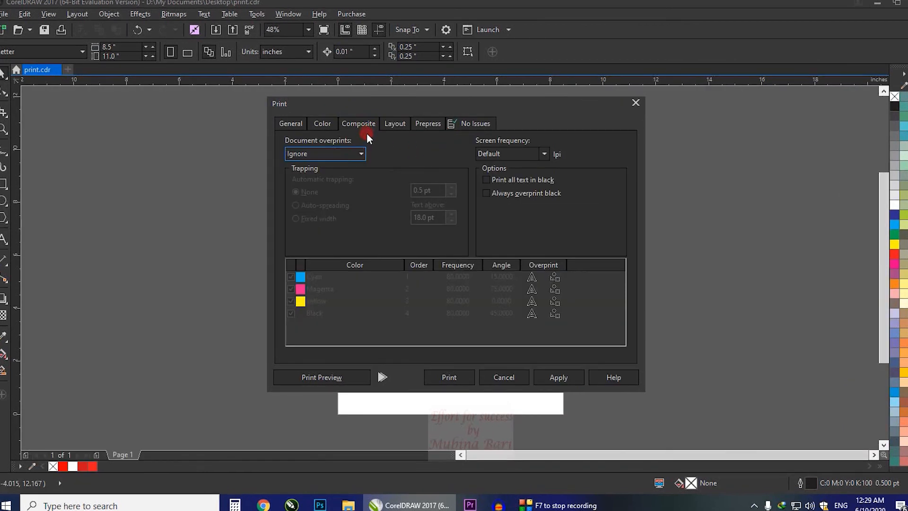
Keep document overprints at Ignore for print.cdr and set the image position and size in the print layout to Fit to page.
{"action": "left_click", "coordinate": [363, 149]}
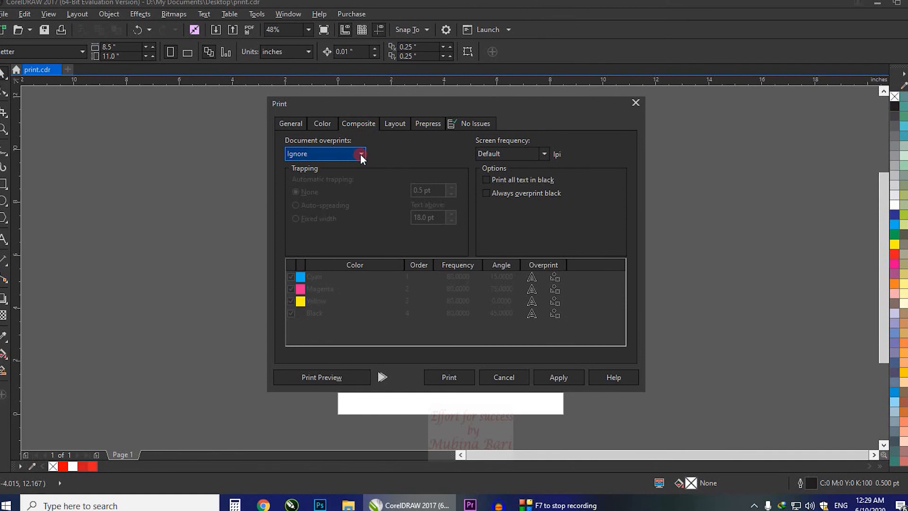
{"action": "left_click", "coordinate": [384, 121]}
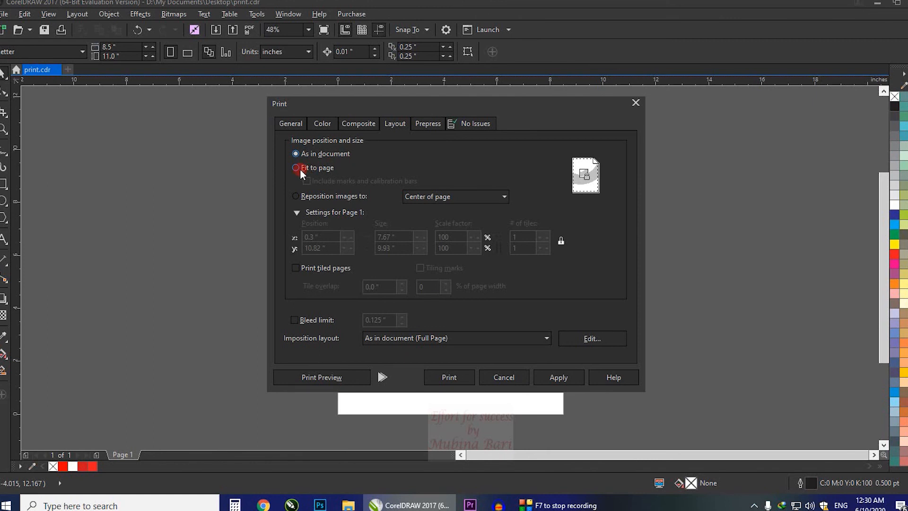
{"action": "left_click", "coordinate": [296, 153]}
{"action": "left_click", "coordinate": [296, 168]}
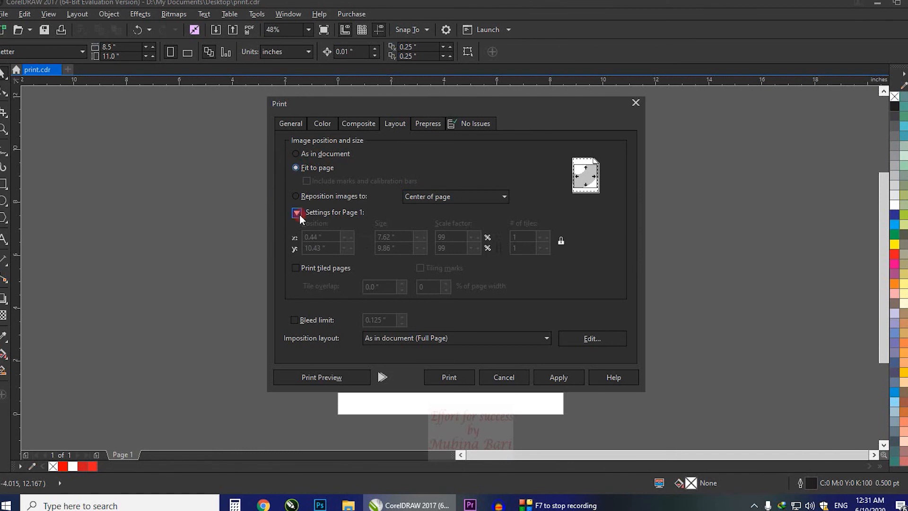
Check the image repositioning choices and the page selector in the print layout, keeping Center of page and Page 1.
{"action": "left_click", "coordinate": [504, 196]}
{"action": "left_click", "coordinate": [504, 196]}
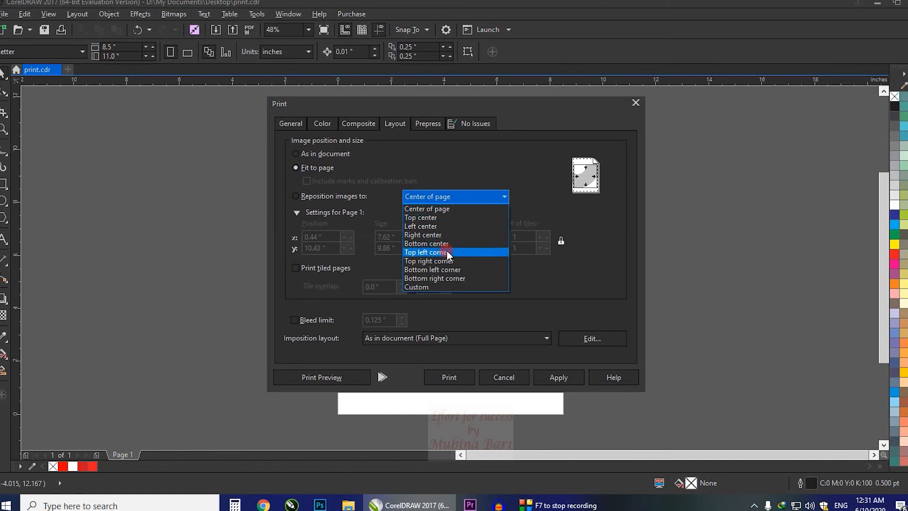
{"action": "left_click", "coordinate": [504, 194]}
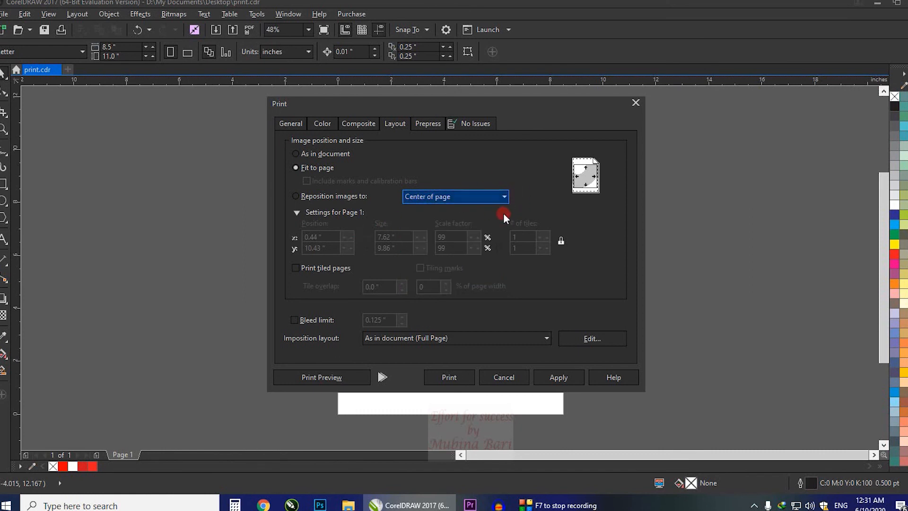
{"action": "left_click", "coordinate": [297, 212]}
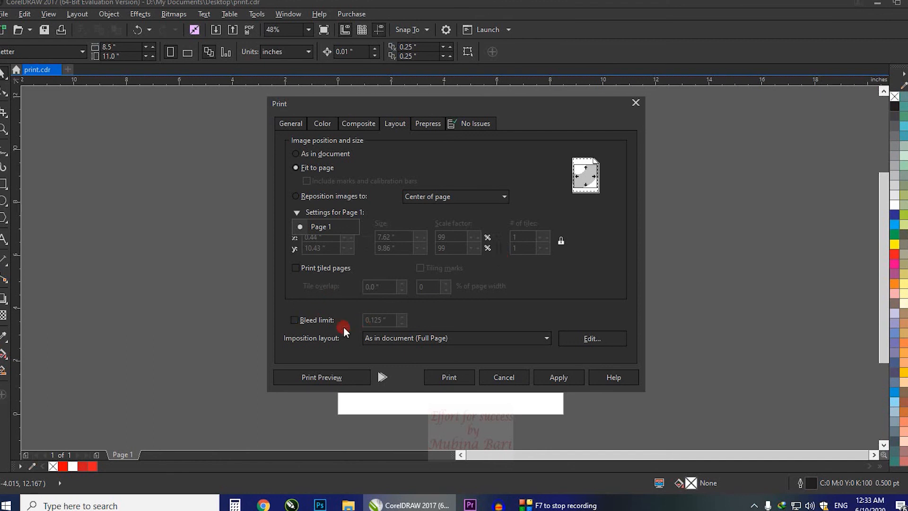
Enable the 0.125" bleed limit, keep the As in document (Full Page) imposition layout, and open the prepress settings.
{"action": "left_click", "coordinate": [295, 320]}
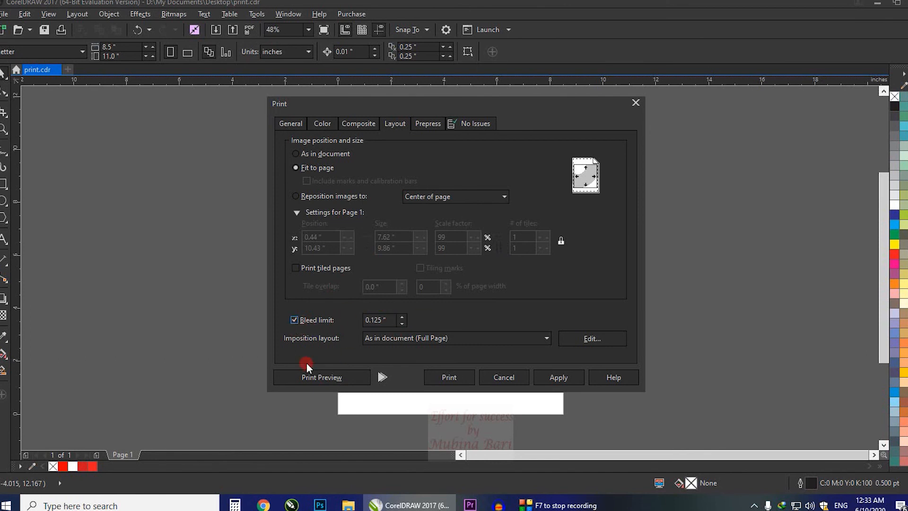
{"action": "left_click", "coordinate": [546, 338]}
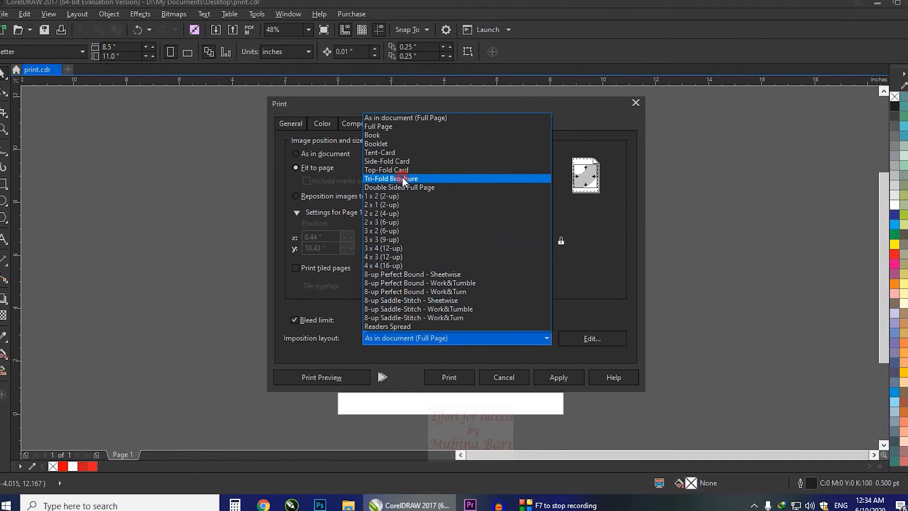
{"action": "left_click", "coordinate": [399, 117]}
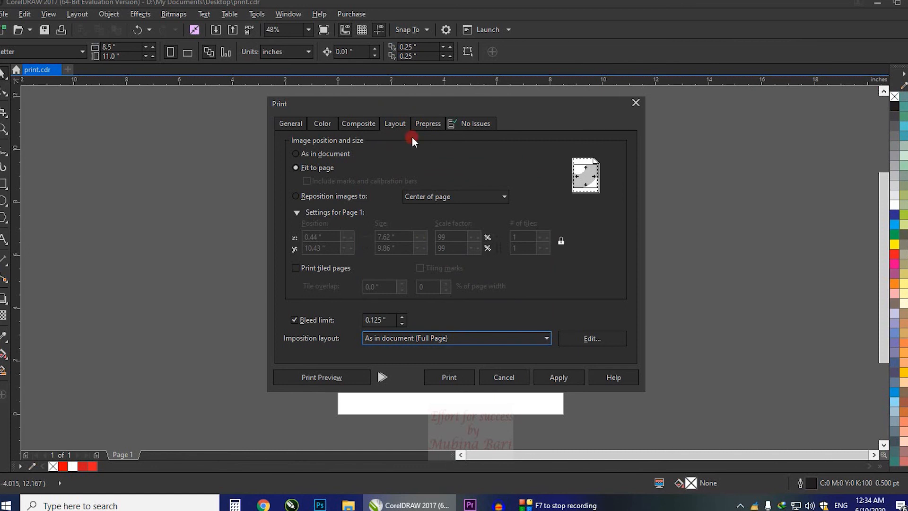
{"action": "left_click", "coordinate": [429, 125]}
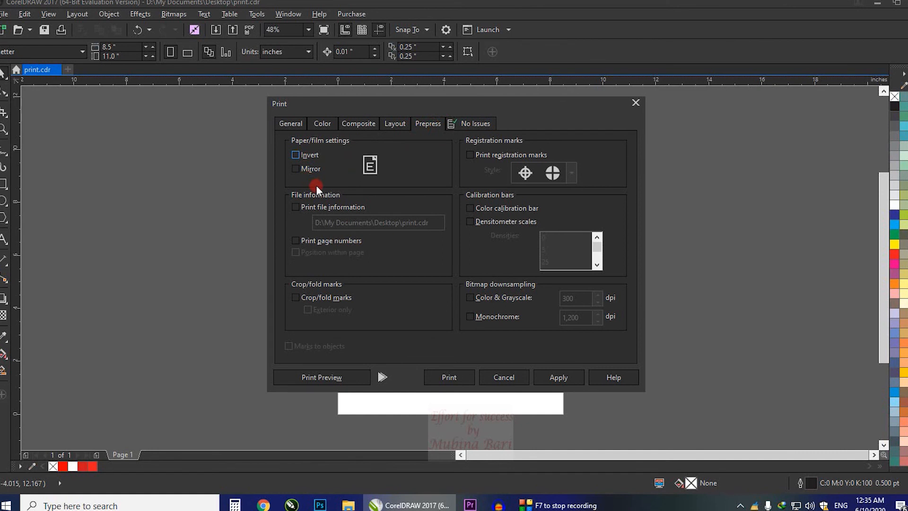
Preview the poster with the Invert paper/film setting enabled, close the preview and turn Invert back off.
{"action": "left_click_drag", "start_coordinate": [512, 109], "coordinate": [724, 115]}
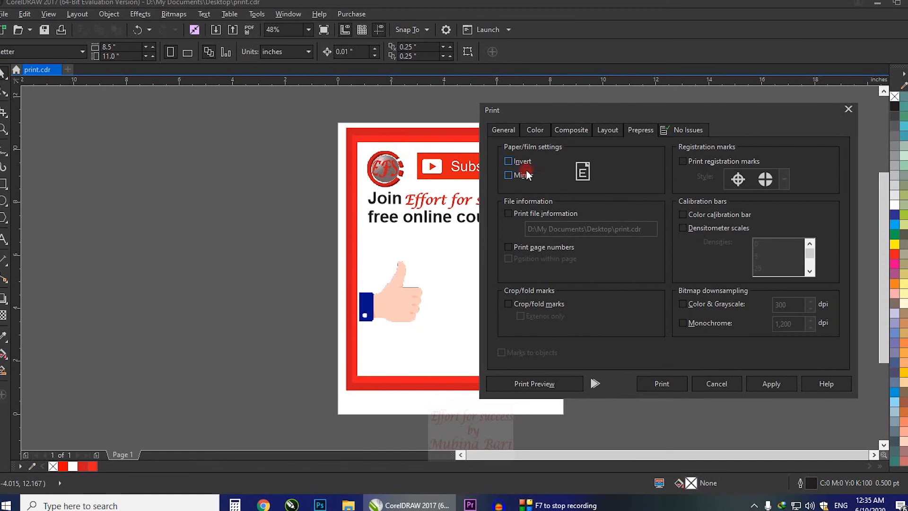
{"action": "left_click", "coordinate": [508, 161]}
{"action": "left_click", "coordinate": [545, 384]}
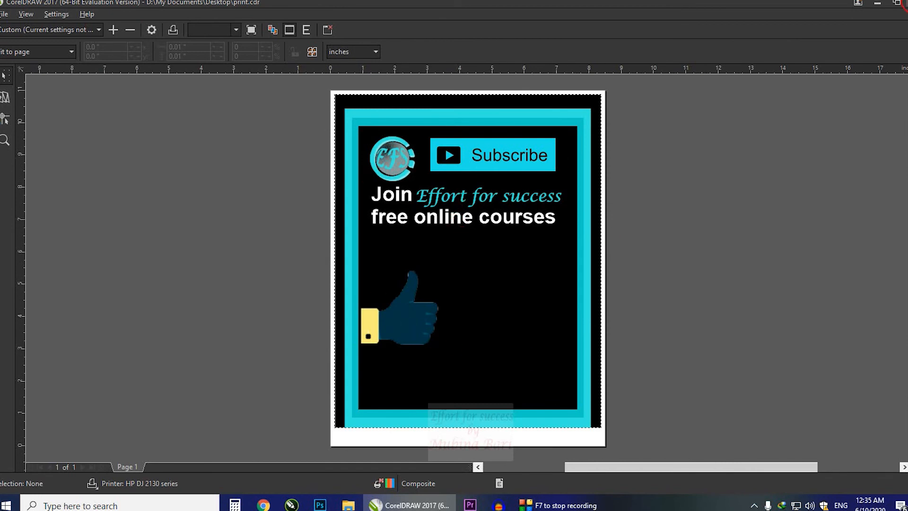
{"action": "key", "text": "Escape"}
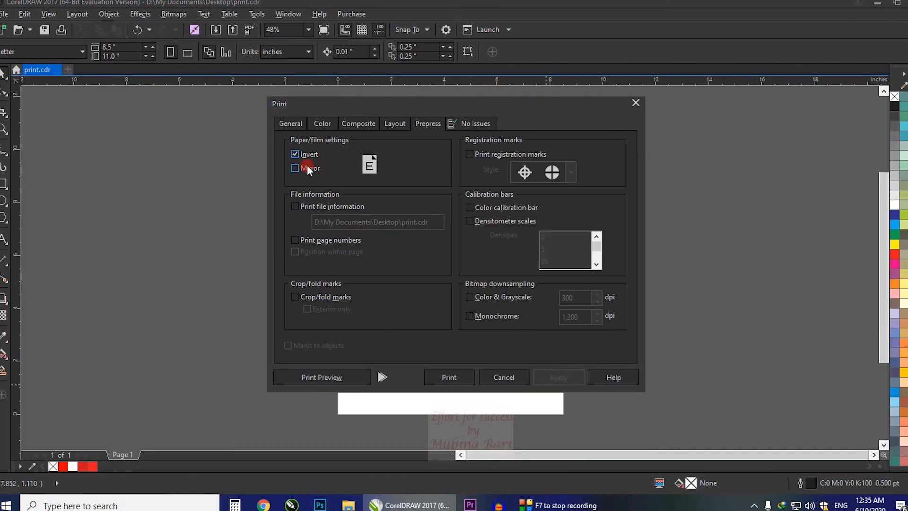
{"action": "left_click", "coordinate": [293, 154]}
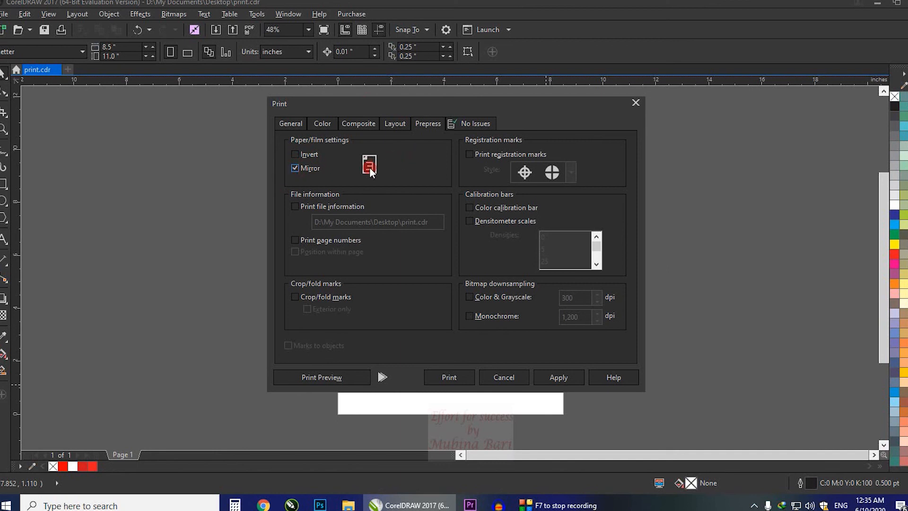
Check the mirrored poster in the print preview, return to the prepress settings and turn Mirror back off.
{"action": "left_click", "coordinate": [348, 376]}
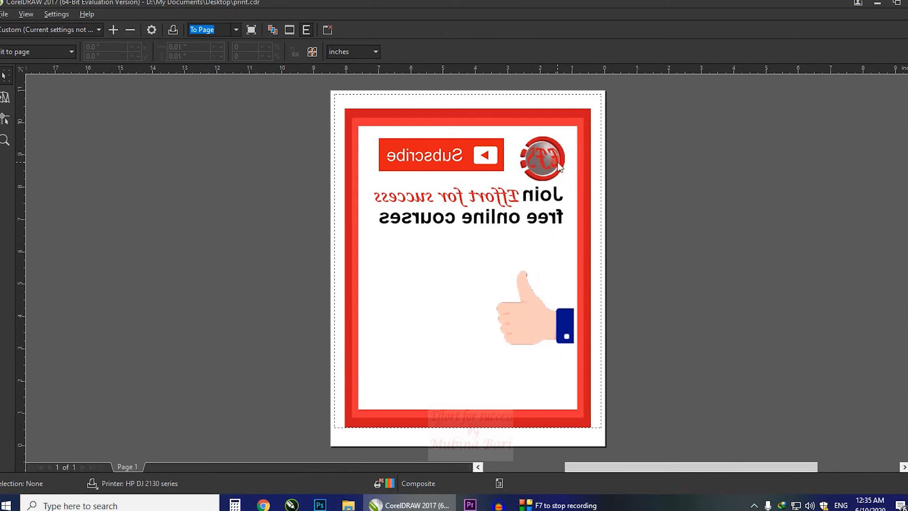
{"action": "left_click", "coordinate": [435, 132]}
{"action": "left_click", "coordinate": [541, 250]}
{"action": "left_click", "coordinate": [5, 97]}
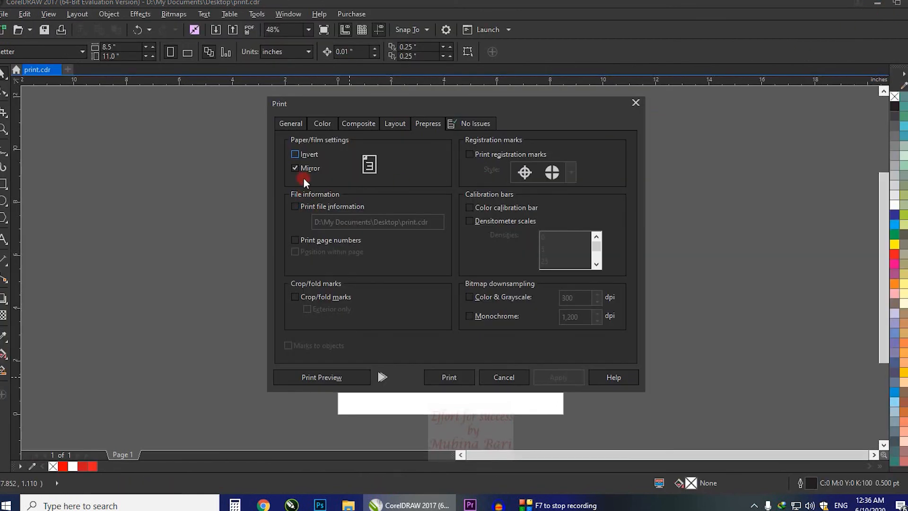
{"action": "left_click", "coordinate": [293, 169]}
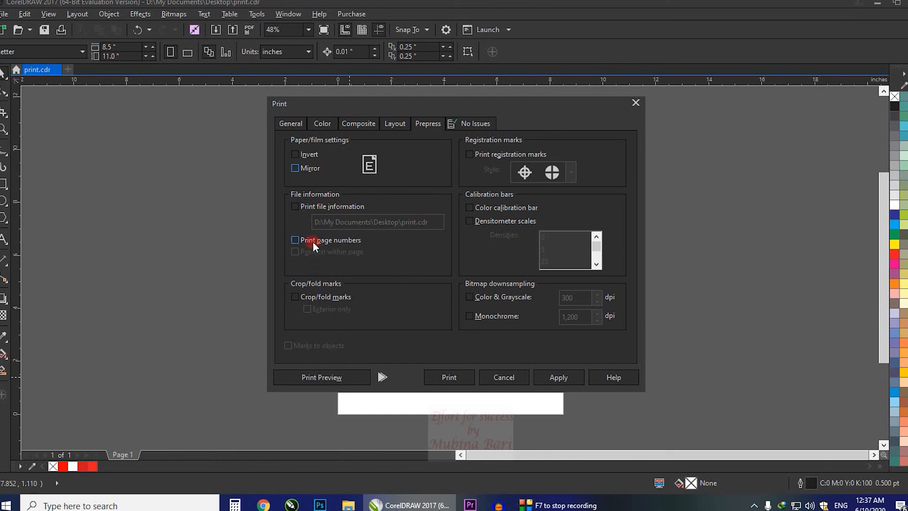
Try the Print page numbers option with Position within page, leave page numbers off, and open the print preview.
{"action": "left_click", "coordinate": [294, 239]}
{"action": "left_click", "coordinate": [295, 240]}
{"action": "left_click", "coordinate": [316, 373]}
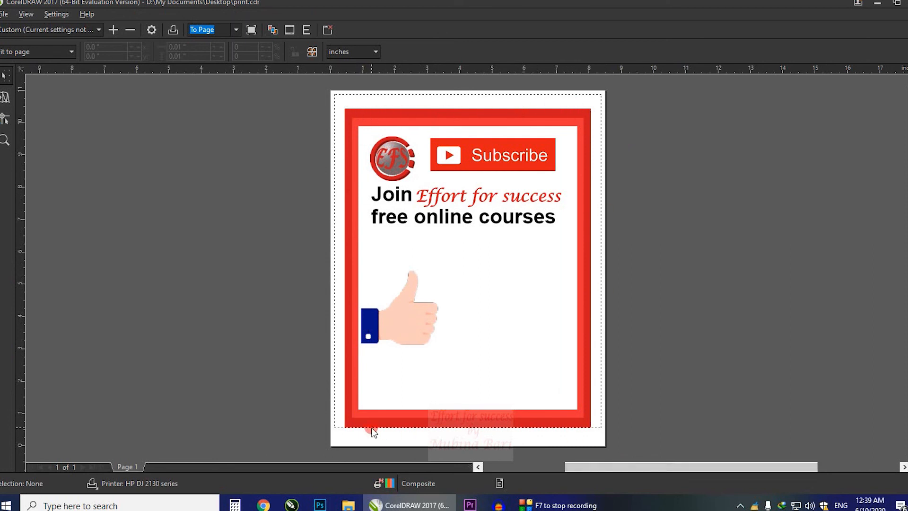
Move the poster slightly up and right in the preview to about X 0.50", Y 10.63", close the preview and print it.
{"action": "left_click", "coordinate": [450, 296]}
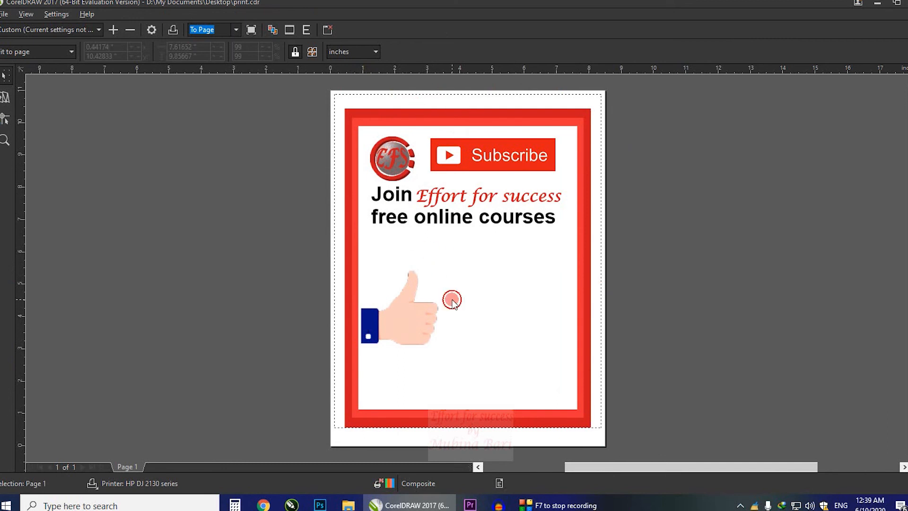
{"action": "left_click_drag", "start_coordinate": [455, 288], "coordinate": [455, 288]}
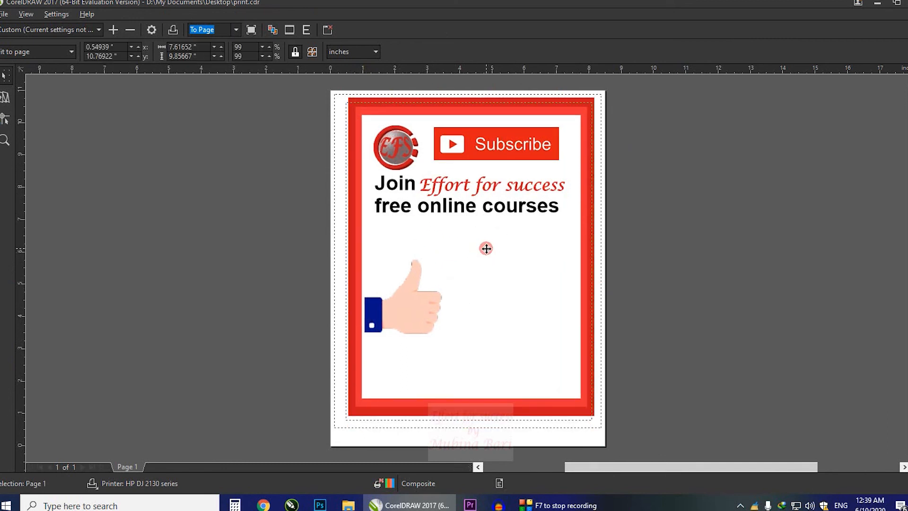
{"action": "left_click_drag", "start_coordinate": [486, 248], "coordinate": [489, 253]}
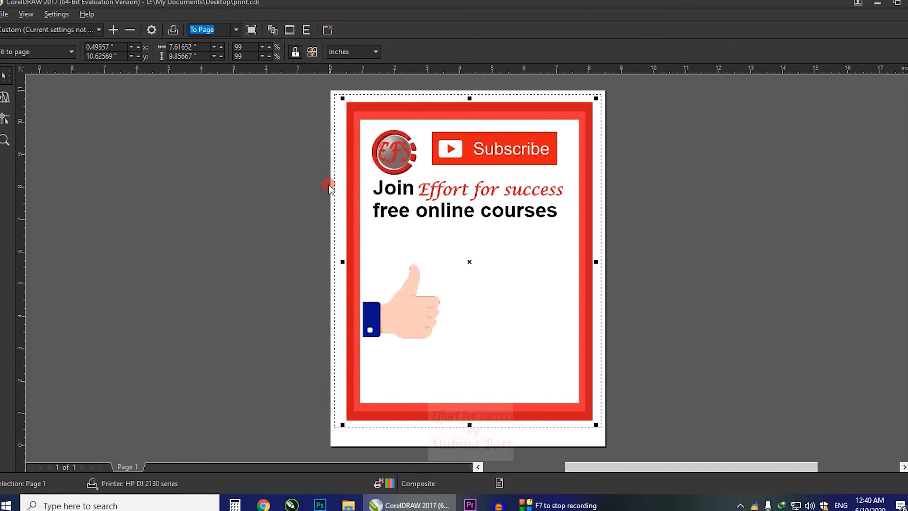
{"action": "left_click", "coordinate": [906, 2]}
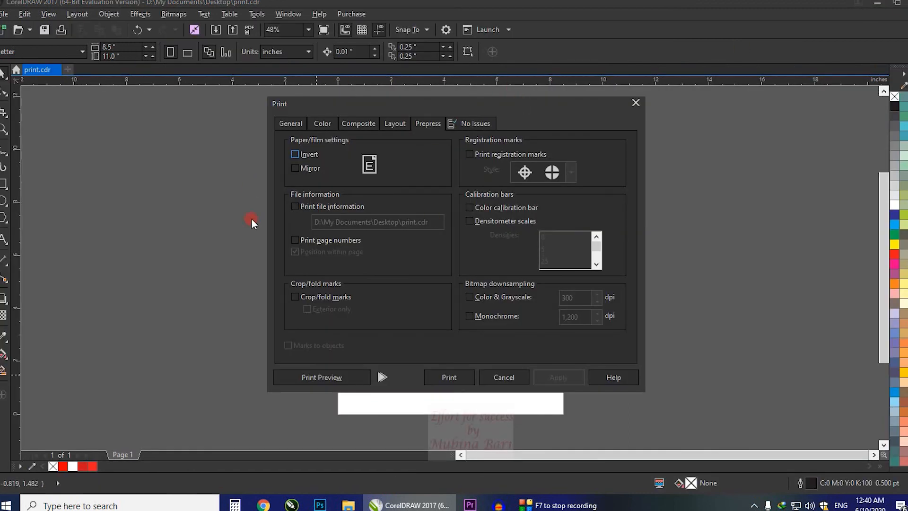
{"action": "left_click", "coordinate": [440, 373]}
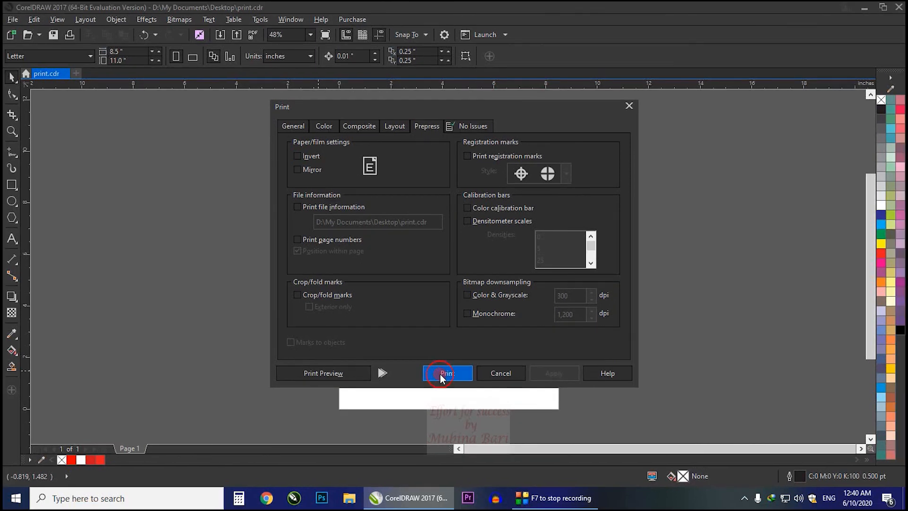